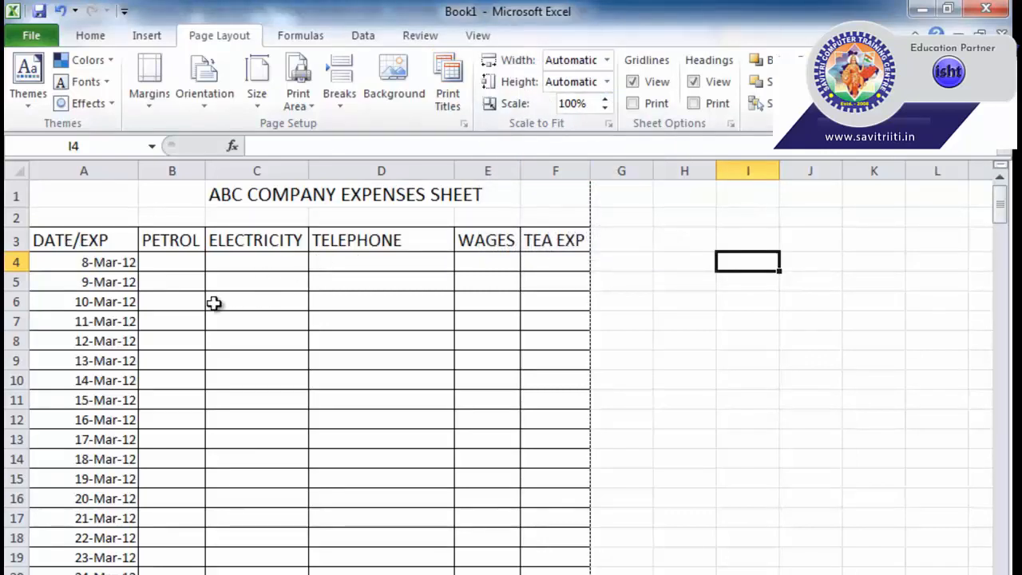
# Step: Look through the dated rows of the expenses sheet and return to its heading
pyautogui.click(175, 299)
pyautogui.scroll(-20, 175, 299)
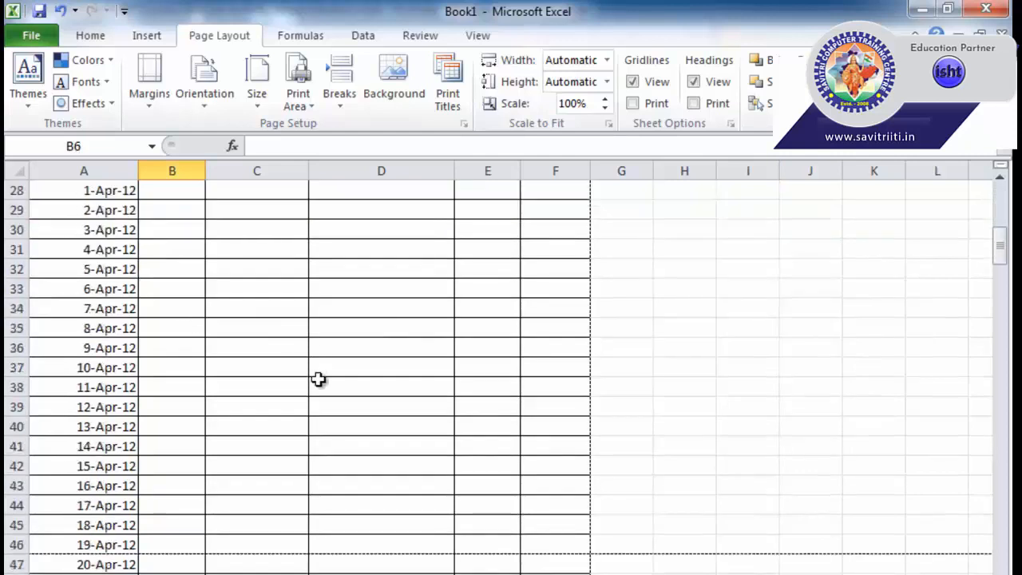
pyautogui.scroll(-17, 328, 425)
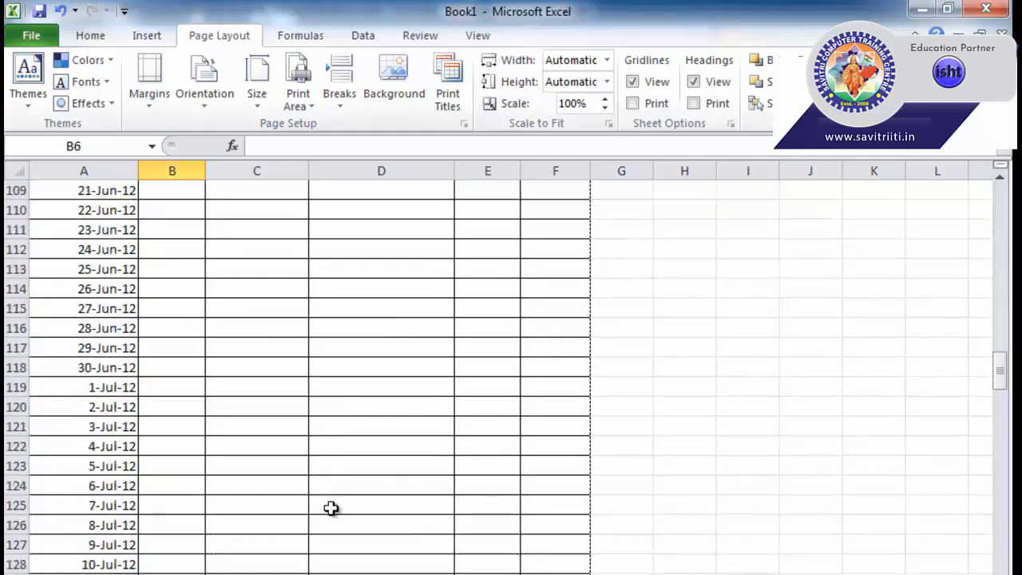
pyautogui.scroll(7, 330, 508)
pyautogui.scroll(20, 330, 508)
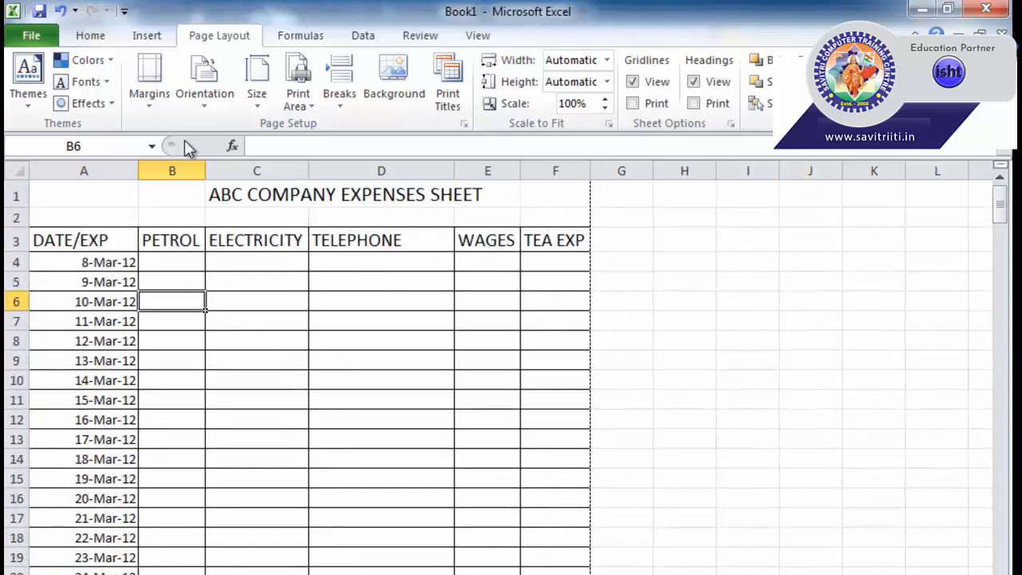
# Step: Preview the printed pages of the expenses sheet with no scaling applied
pyautogui.click(13, 42)
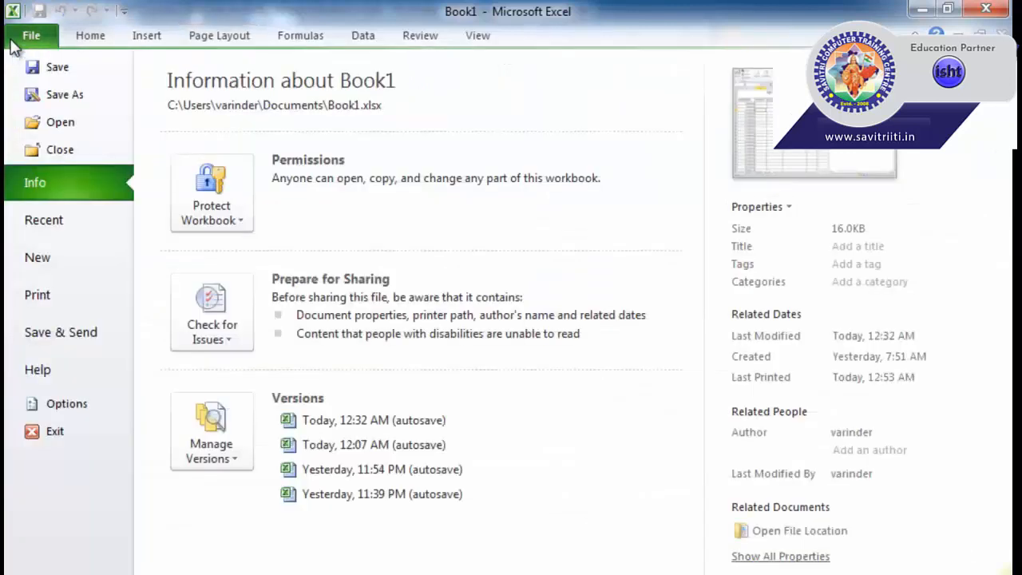
pyautogui.click(51, 307)
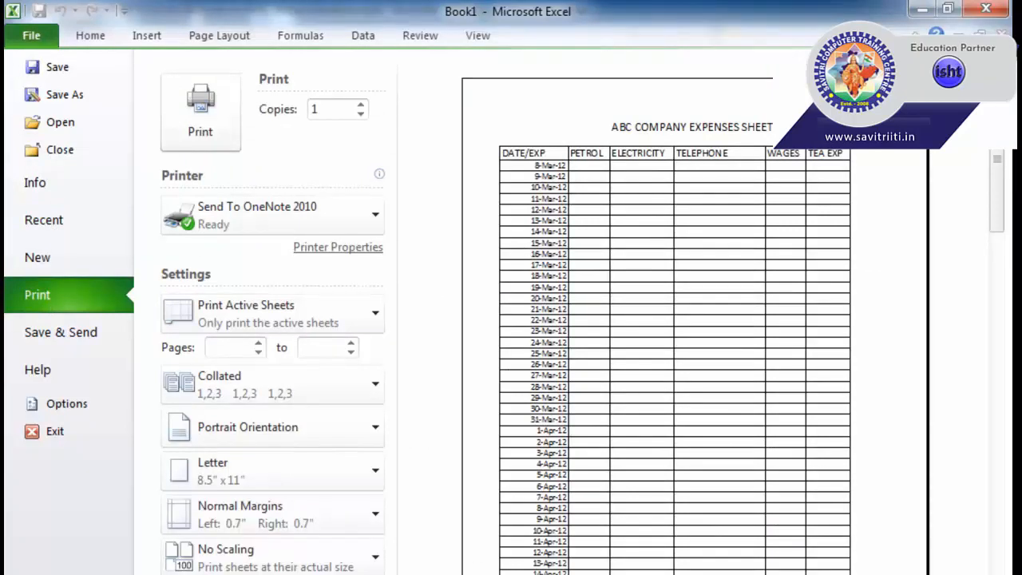
pyautogui.scroll(-5, 675, 344)
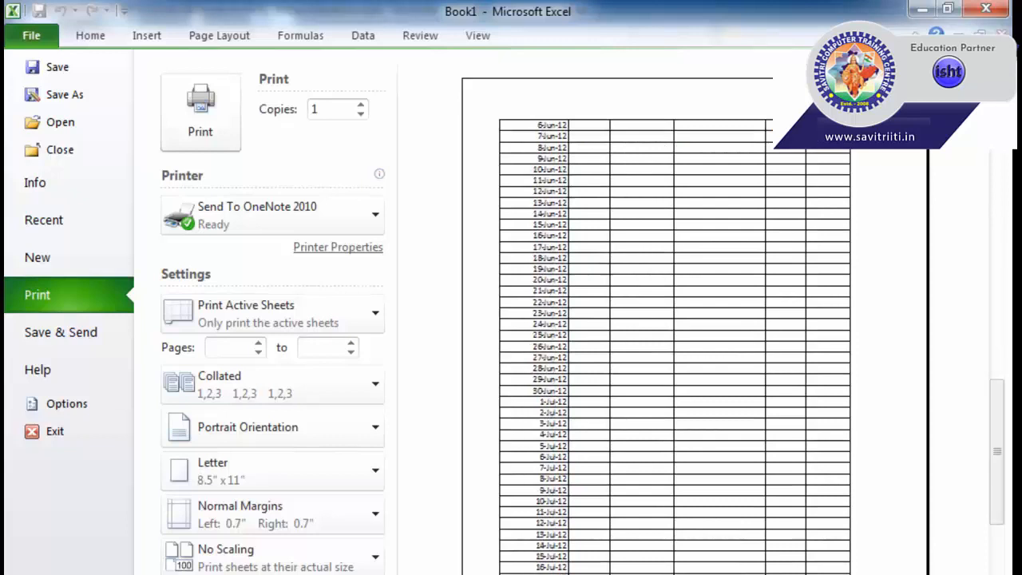
pyautogui.scroll(-3, 675, 343)
pyautogui.scroll(8, 675, 343)
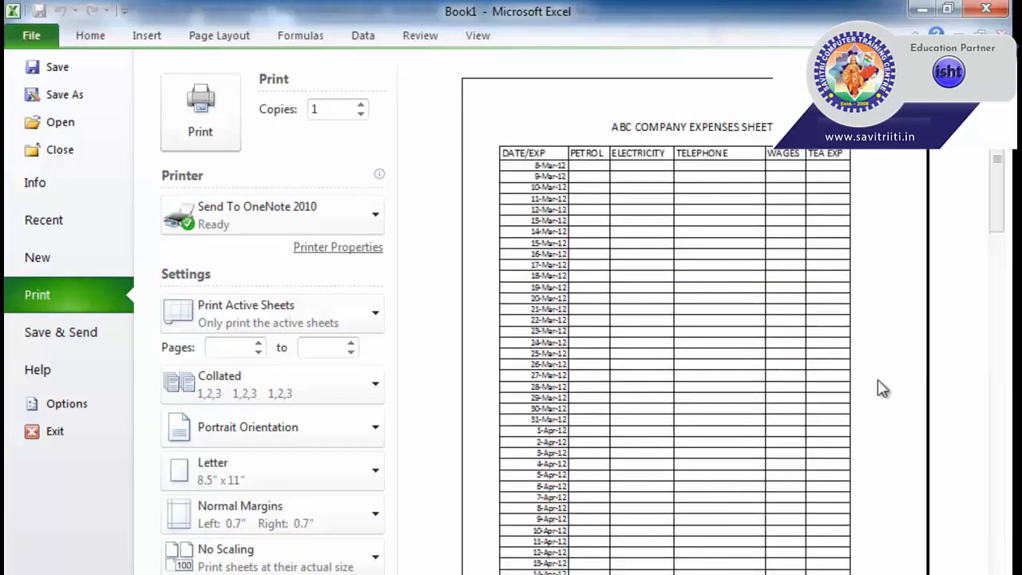
# Step: Return to the worksheet and examine how its dated rows are divided into pages
pyautogui.click(253, 45)
pyautogui.click(313, 451)
pyautogui.scroll(-6, 227, 351)
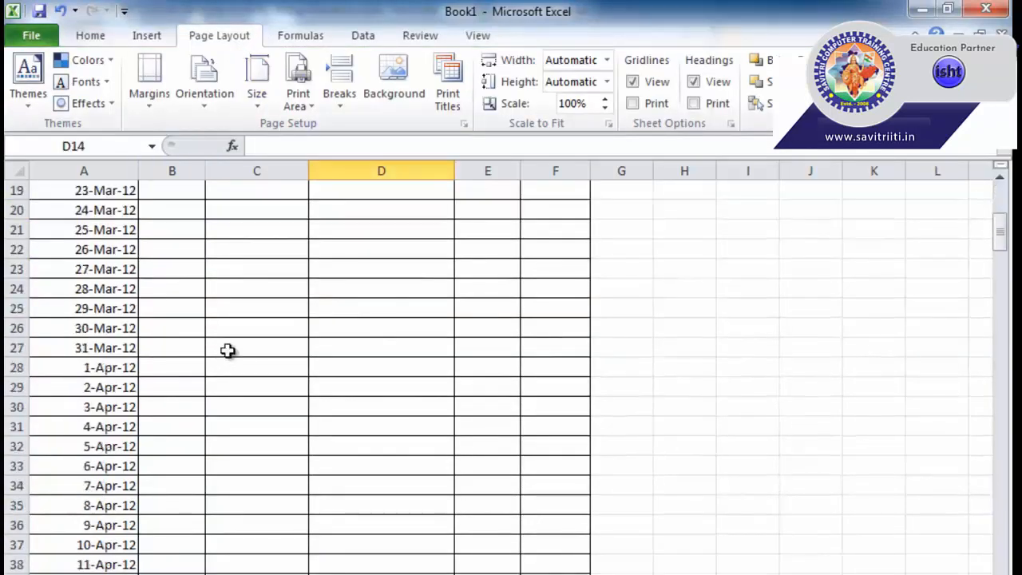
pyautogui.scroll(-5, 296, 391)
pyautogui.scroll(11, 318, 378)
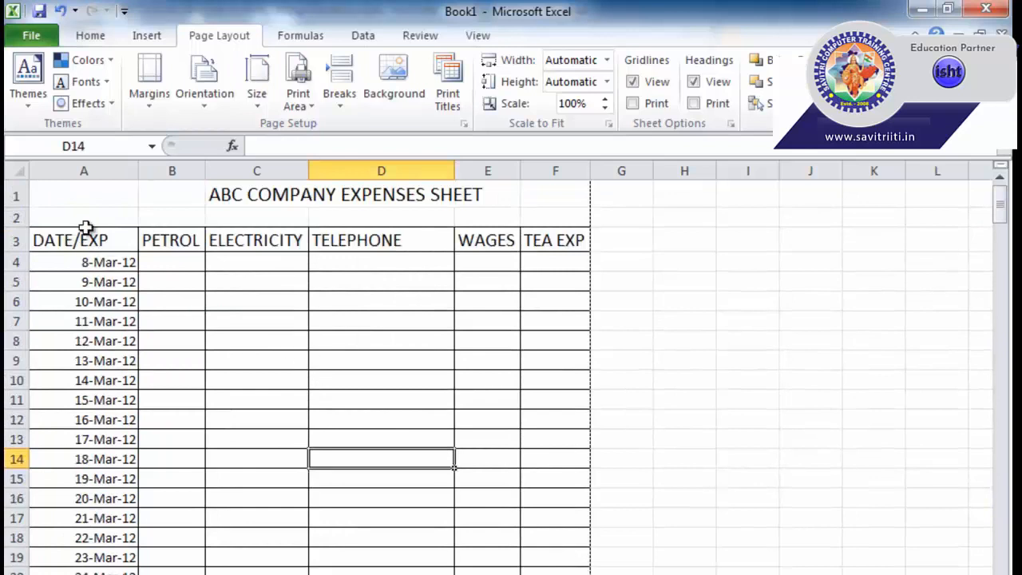
pyautogui.scroll(-6, 343, 377)
pyautogui.scroll(5, 432, 360)
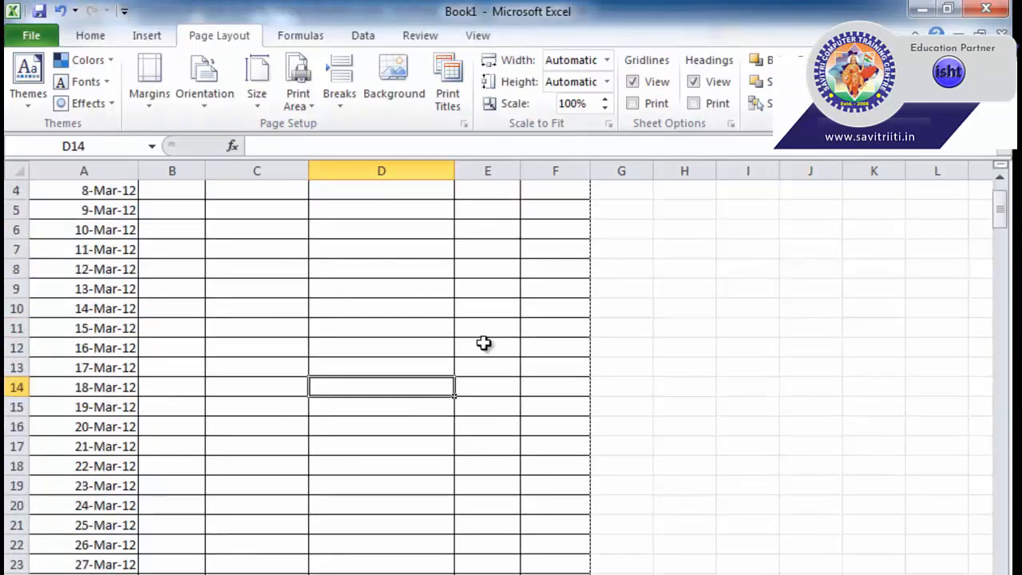
pyautogui.scroll(3, 484, 344)
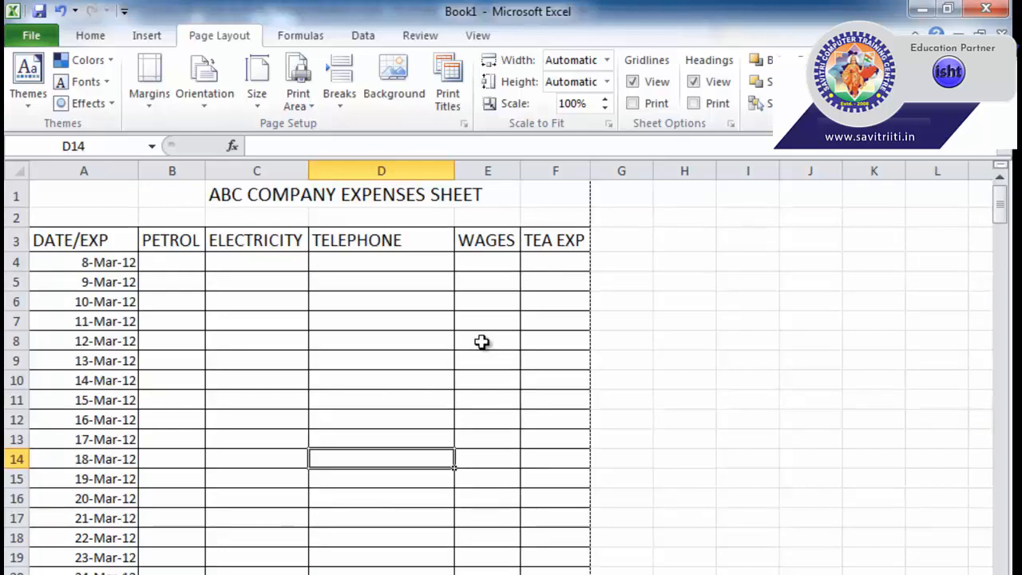
# Step: Scale the printout to fit 1 page wide by 1 page tall and open its print preview
pyautogui.click(607, 60)
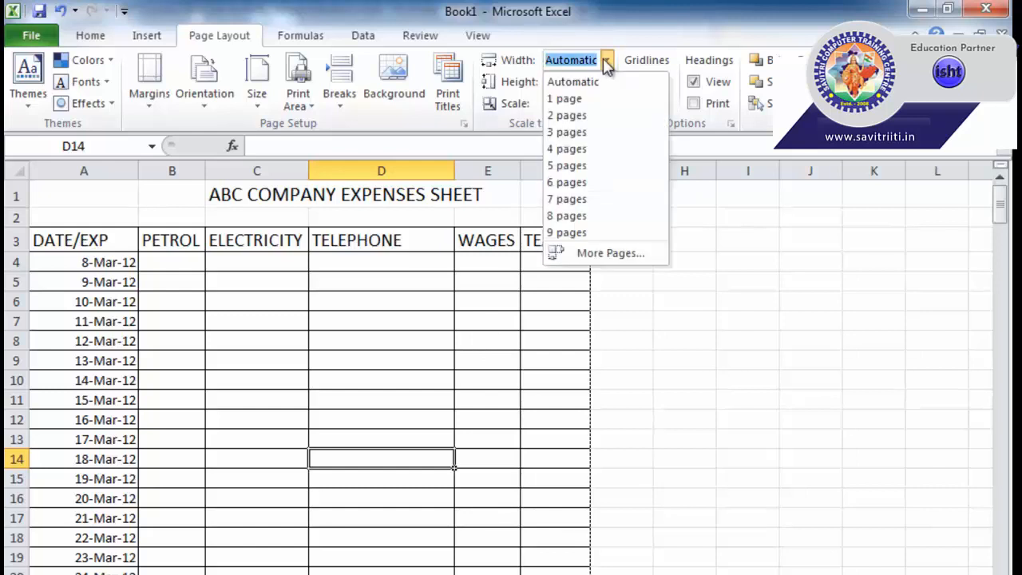
pyautogui.click(580, 99)
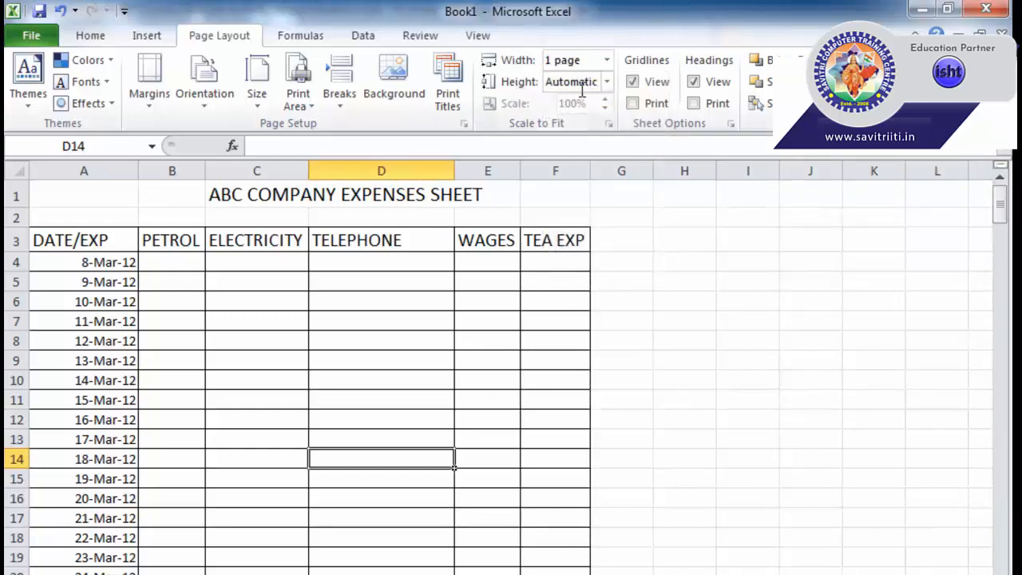
pyautogui.click(607, 83)
pyautogui.click(577, 120)
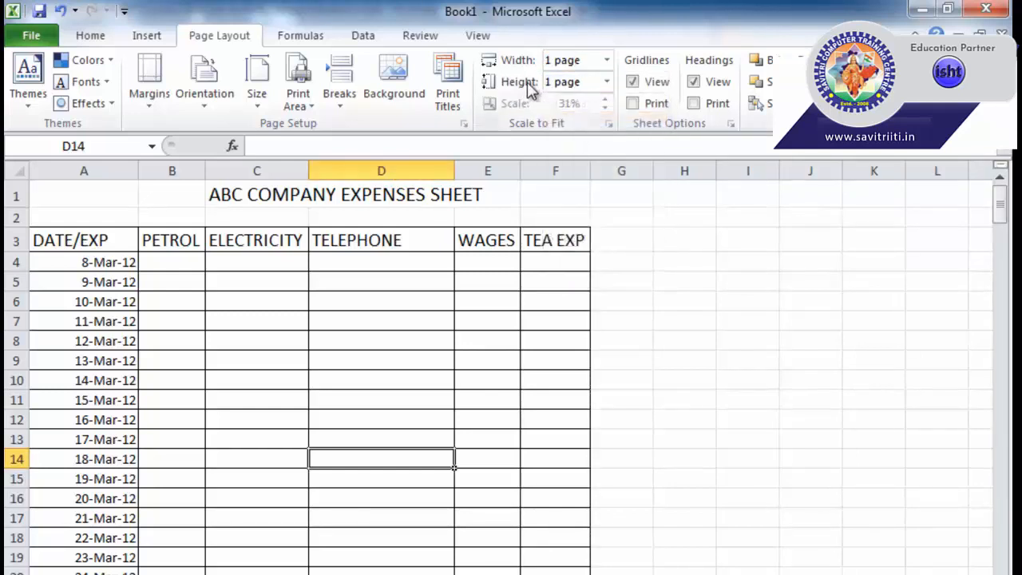
pyautogui.click(25, 39)
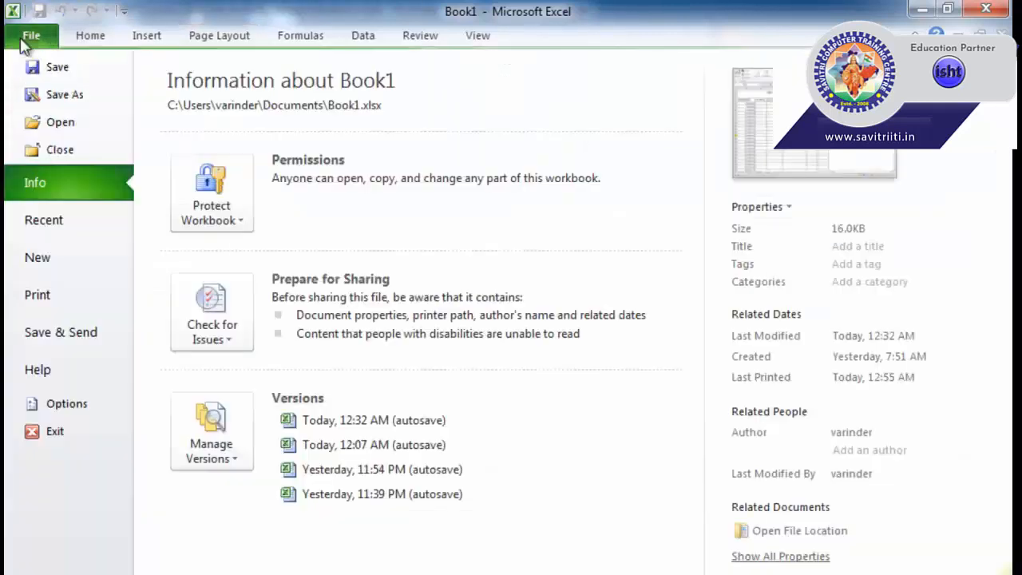
pyautogui.click(62, 292)
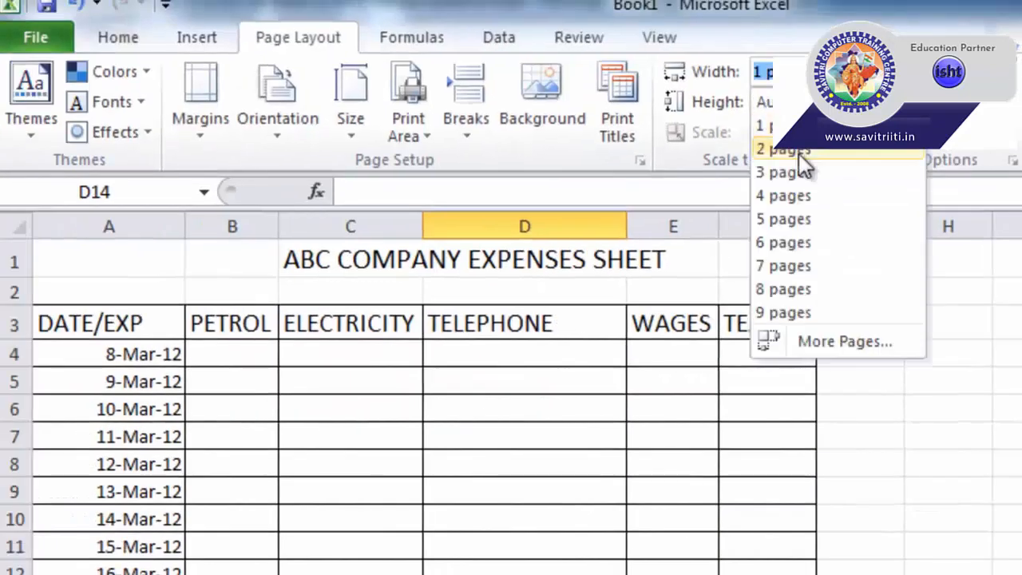
# Step: Set the print scaling to 2 pages wide and 2 pages tall
pyautogui.click(799, 152)
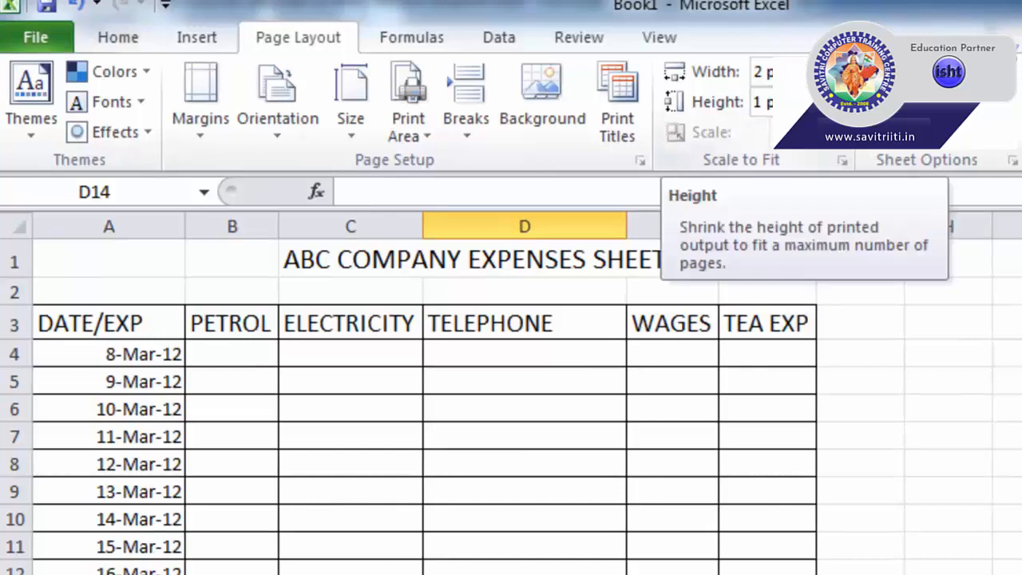
pyautogui.click(811, 101)
pyautogui.click(795, 176)
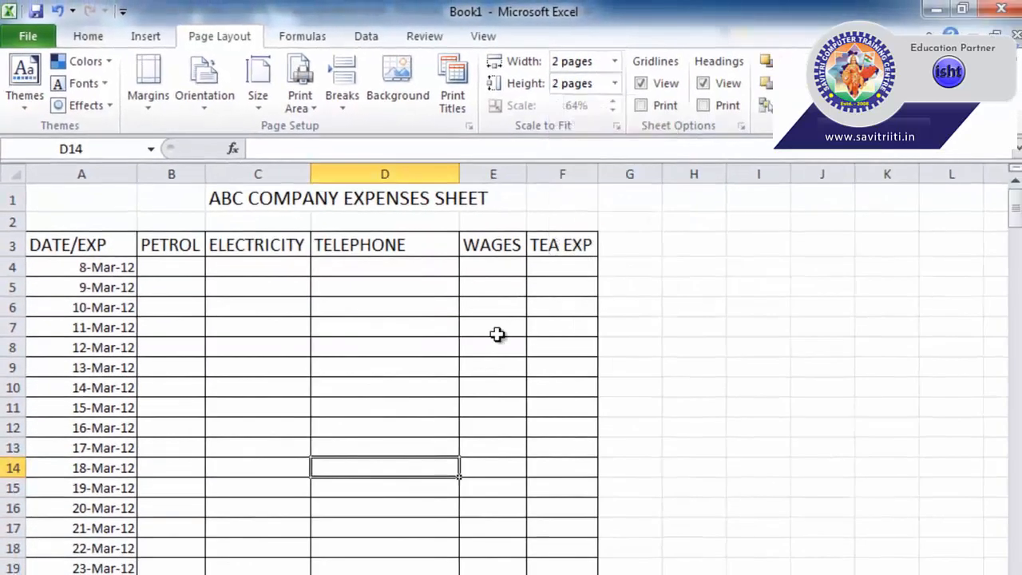
# Step: Preview the printout fitted to 2 pages and compare its pages
pyautogui.click(24, 37)
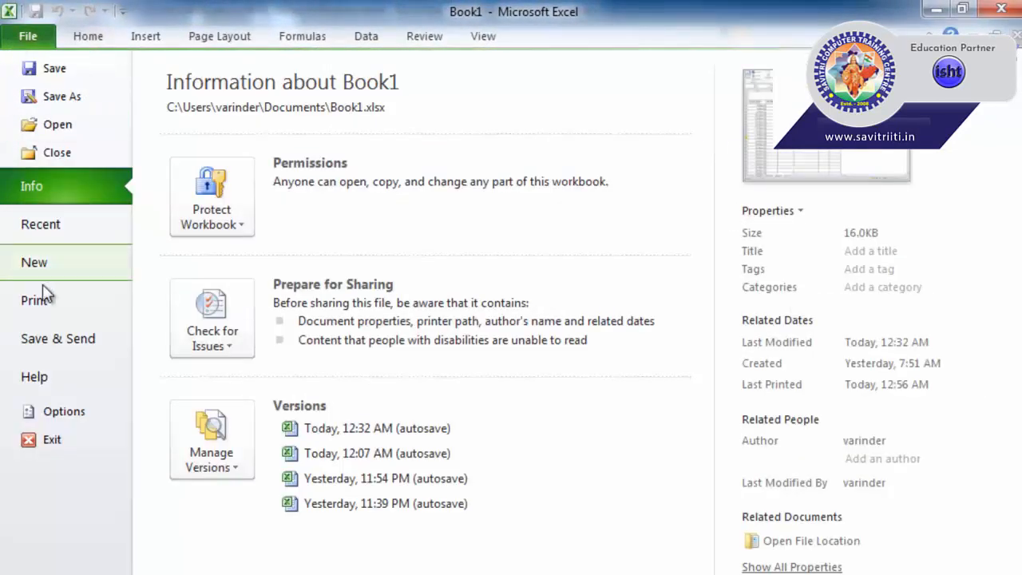
pyautogui.click(50, 311)
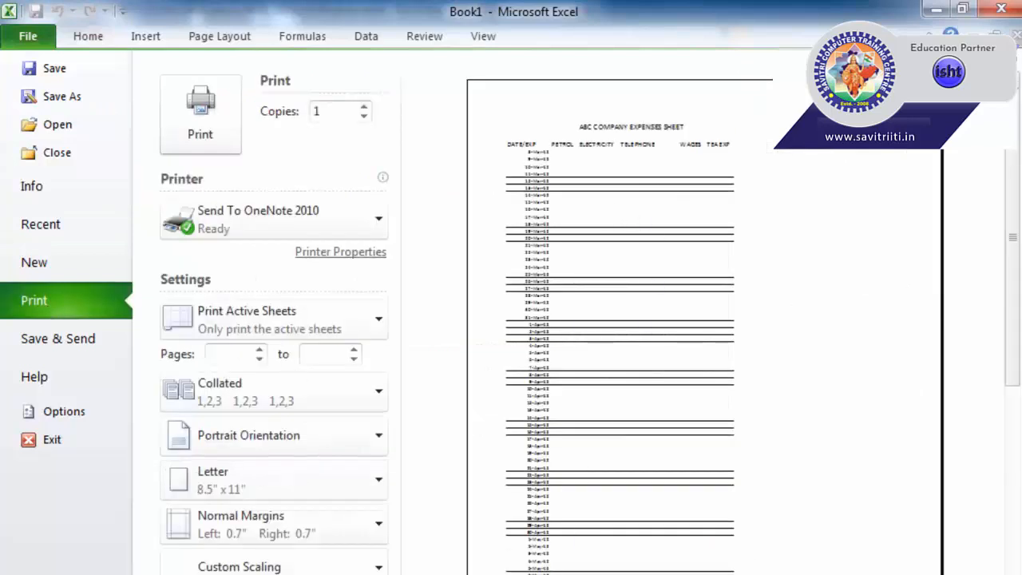
pyautogui.scroll(-1, 620, 319)
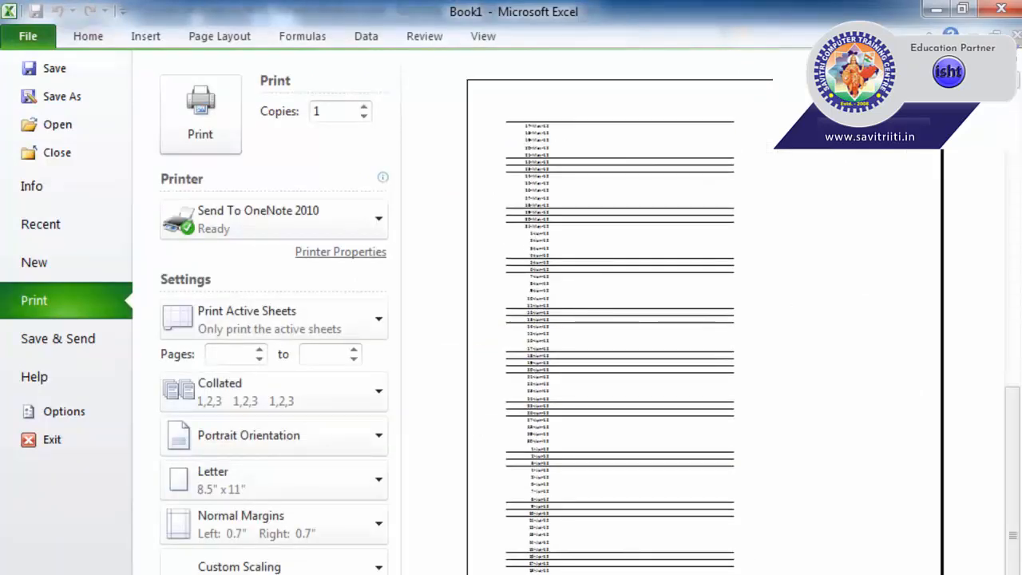
pyautogui.scroll(1, 620, 336)
pyautogui.scroll(-1, 620, 335)
pyautogui.scroll(1, 620, 336)
pyautogui.scroll(-1, 619, 335)
pyautogui.scroll(1, 620, 335)
# Step: Set the print scaling to 3 pages wide and 3 pages tall
pyautogui.click(216, 36)
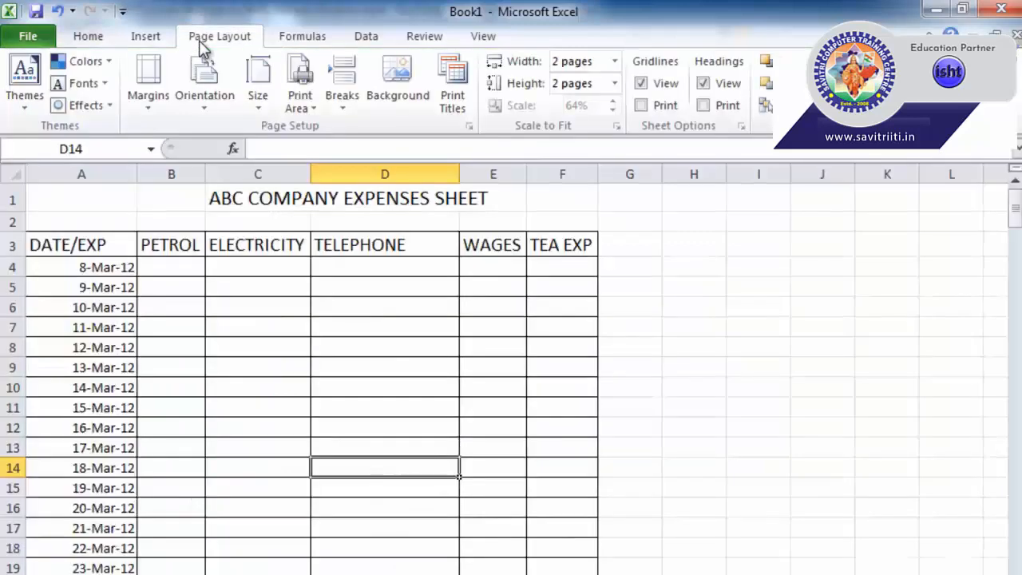
pyautogui.click(616, 64)
pyautogui.click(603, 132)
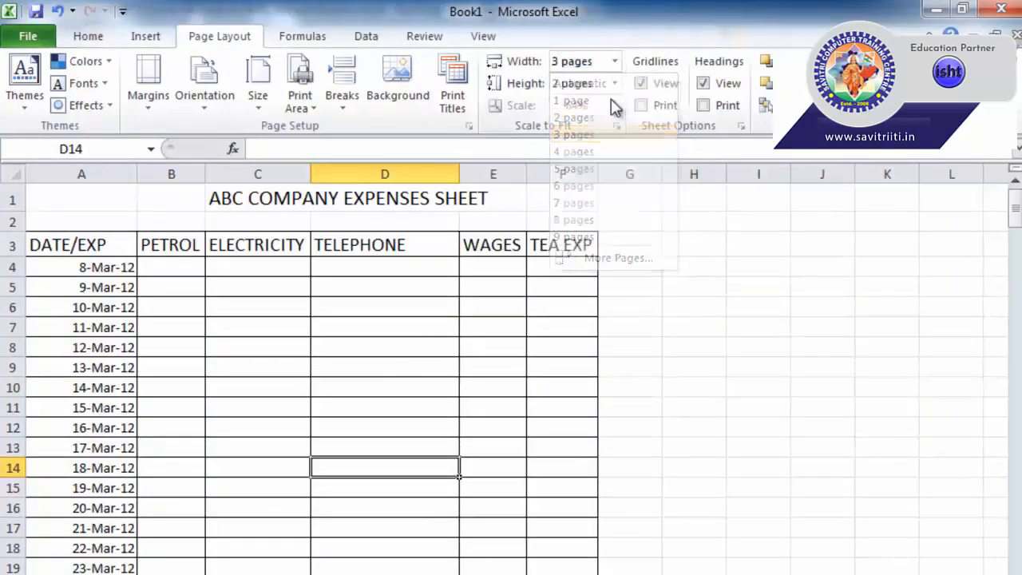
pyautogui.click(618, 83)
pyautogui.click(584, 157)
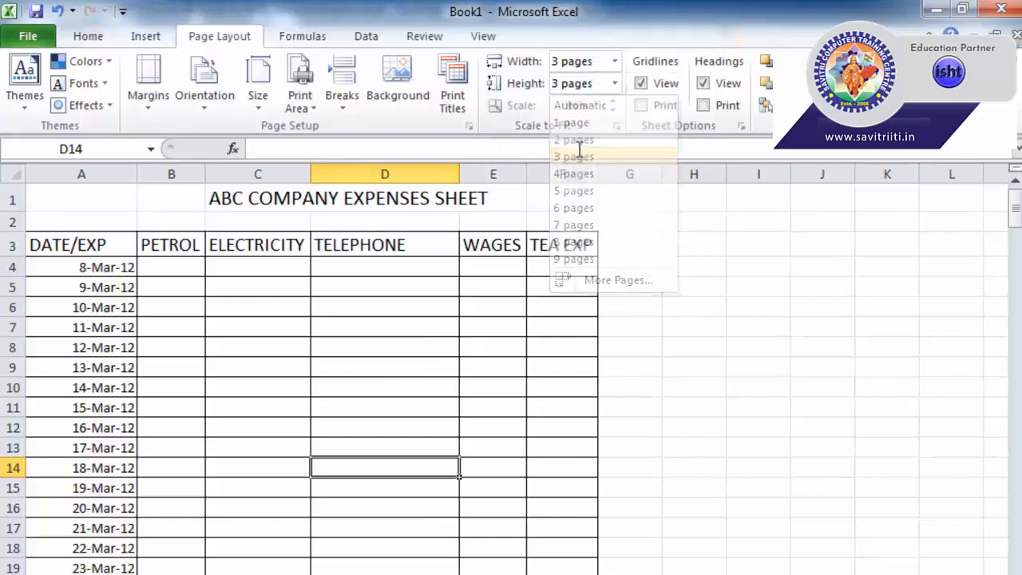
# Step: Preview the printout fitted to 3 pages and examine each page
pyautogui.click(28, 36)
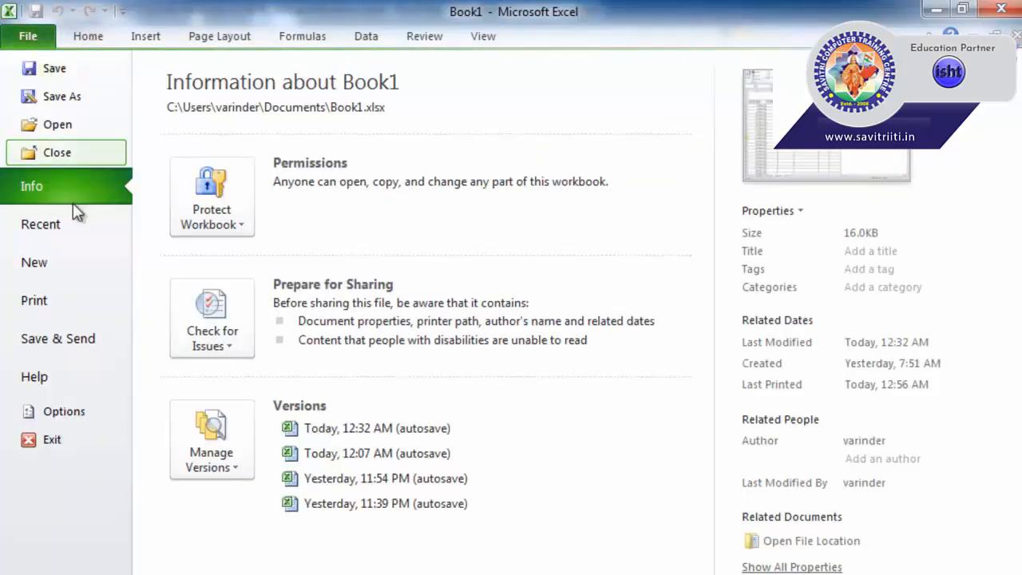
pyautogui.click(66, 305)
pyautogui.click(637, 359)
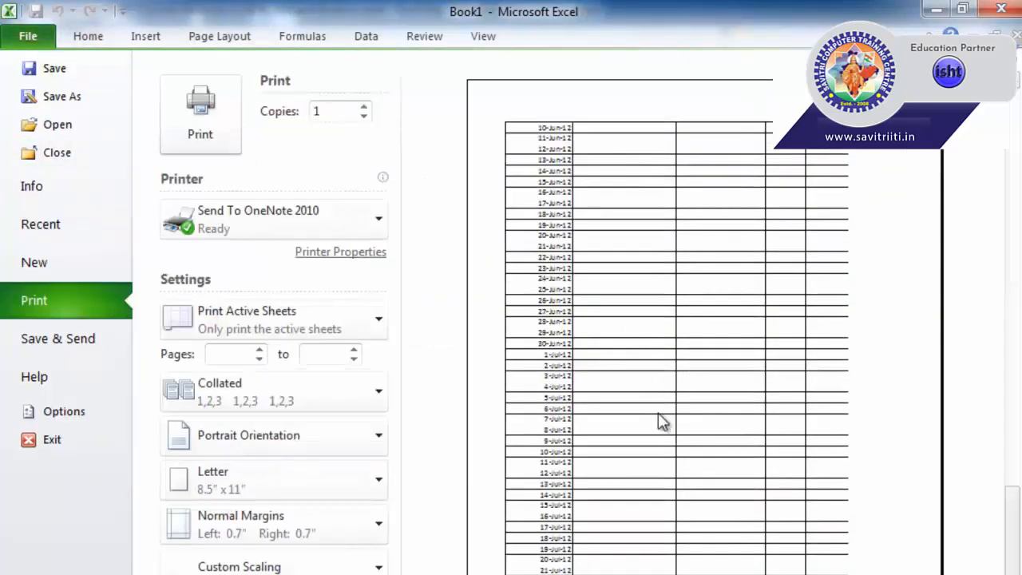
pyautogui.scroll(10, 664, 447)
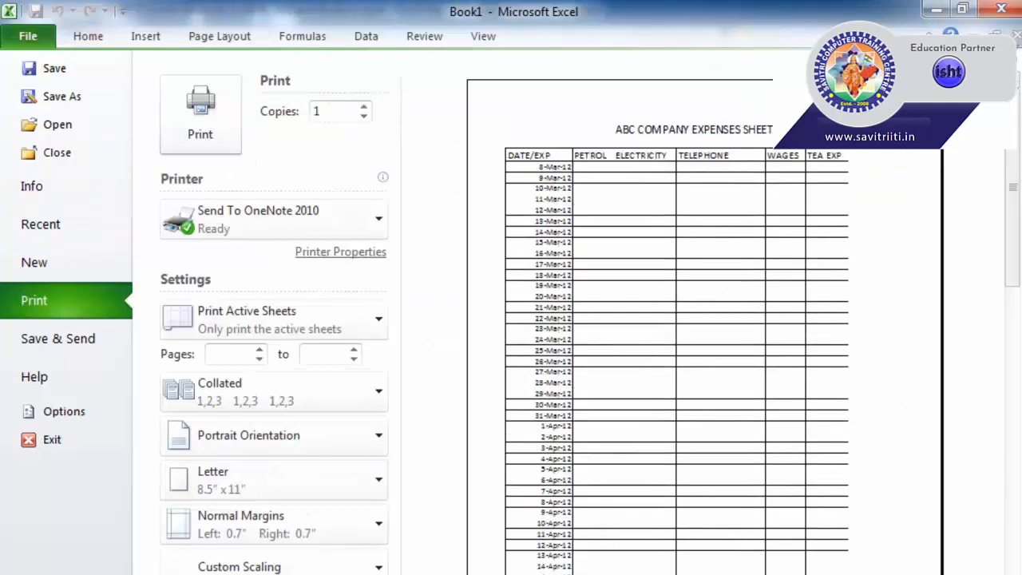
pyautogui.click(470, 554)
pyautogui.click(470, 553)
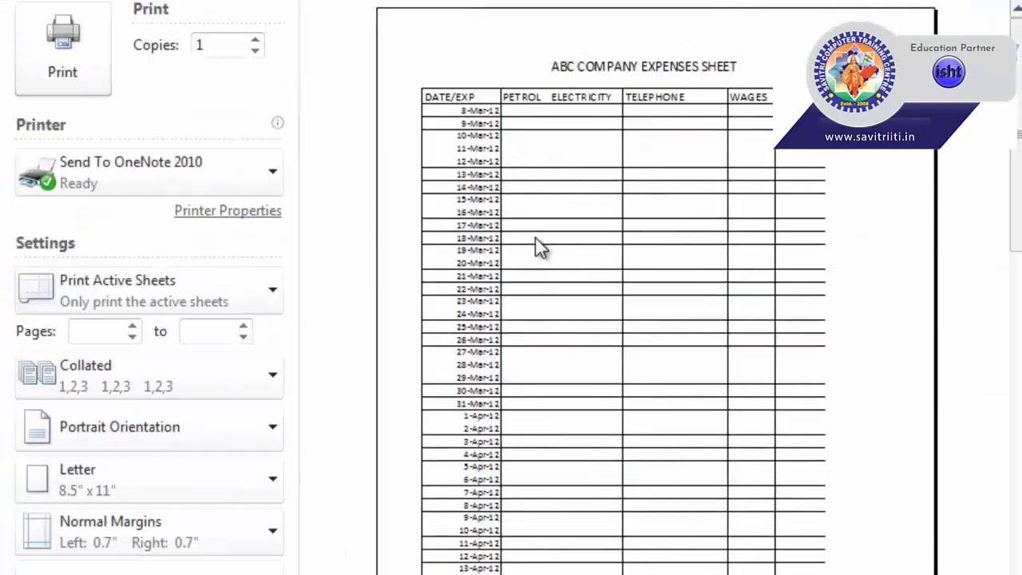
pyautogui.scroll(-3, 511, 343)
pyautogui.scroll(3, 519, 364)
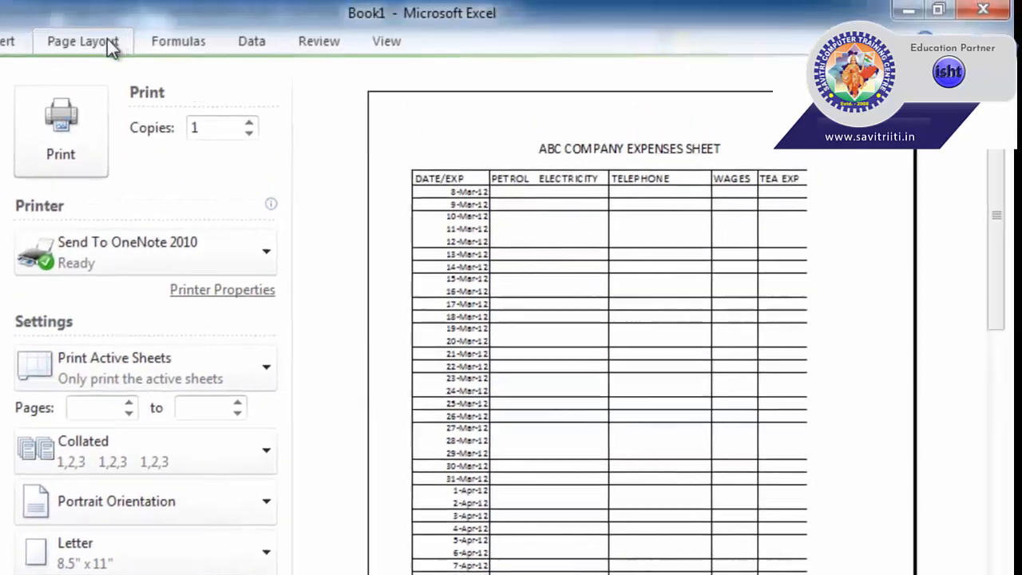
# Step: Return to the worksheet and set both the print width and height scaling back to Automatic
pyautogui.click(107, 38)
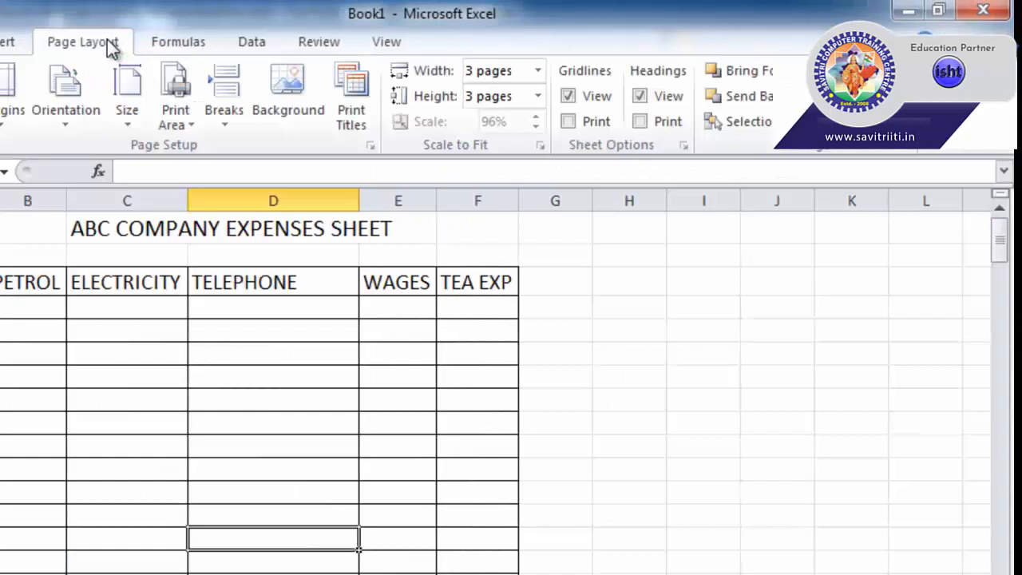
pyautogui.click(488, 469)
pyautogui.click(539, 71)
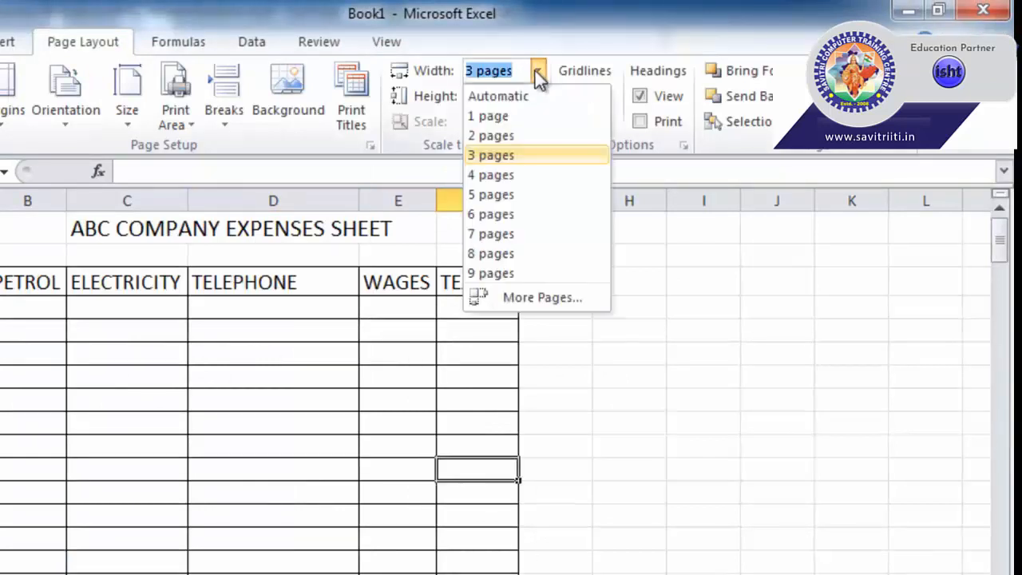
pyautogui.click(497, 95)
pyautogui.click(707, 96)
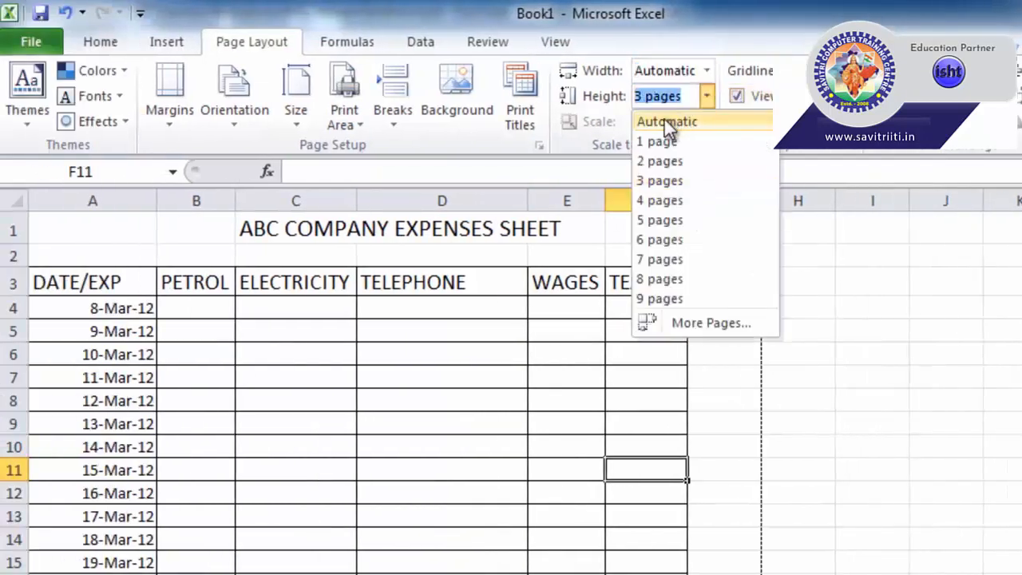
pyautogui.click(667, 141)
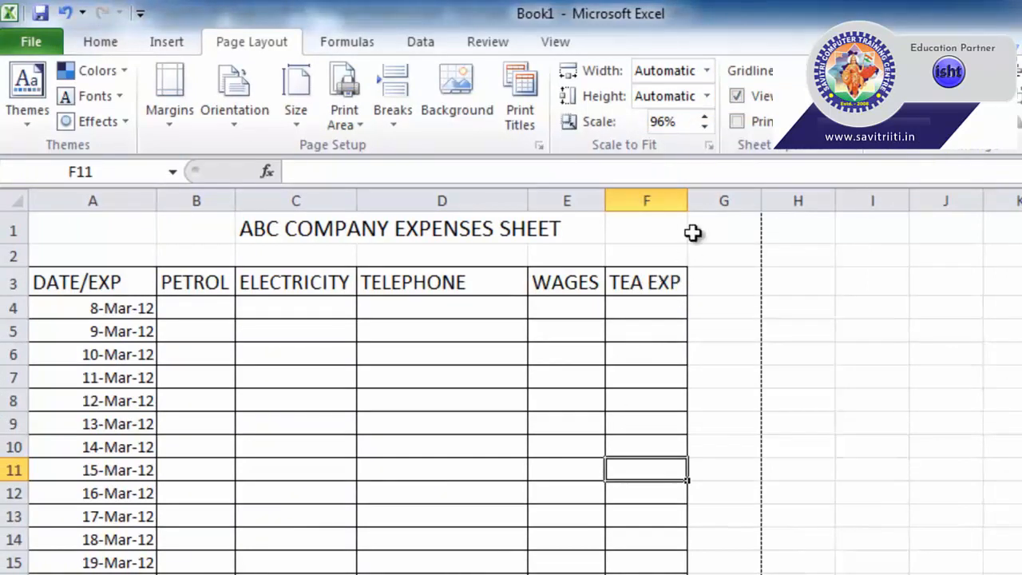
pyautogui.click(679, 121)
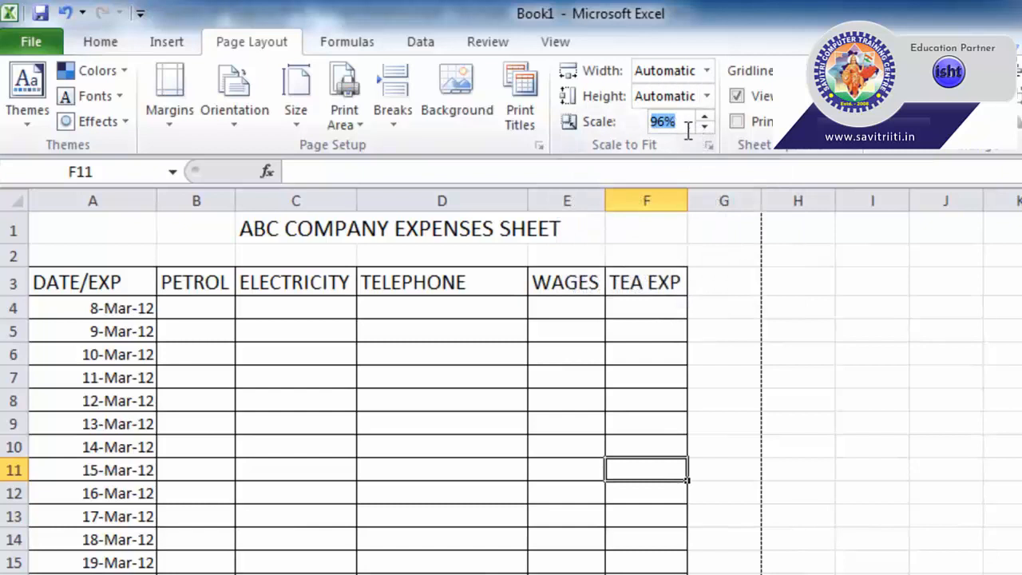
pyautogui.click(423, 399)
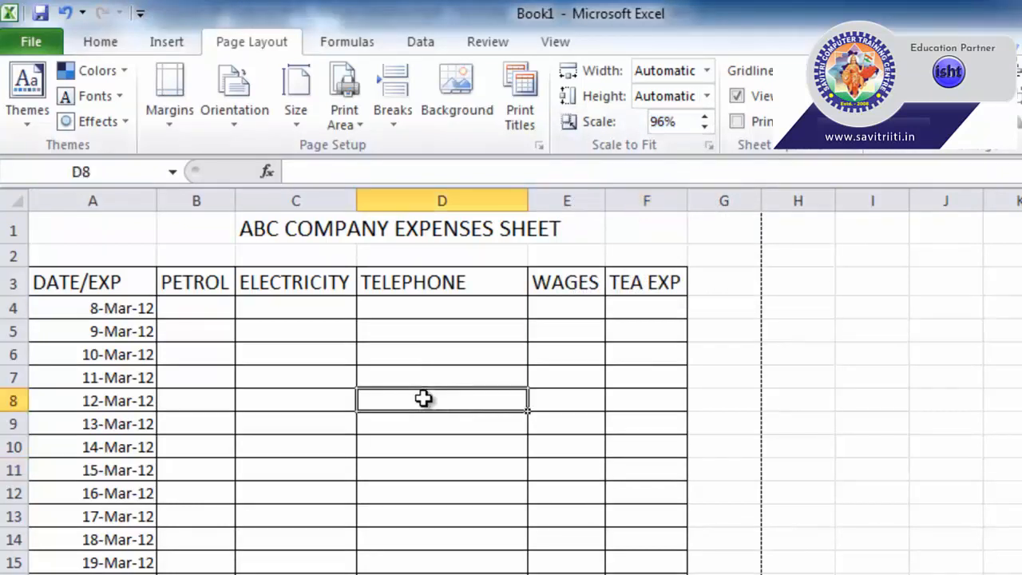
# Step: Set the print scale of the expenses sheet to 60%
pyautogui.scroll(-13, 424, 403)
pyautogui.scroll(-17, 447, 448)
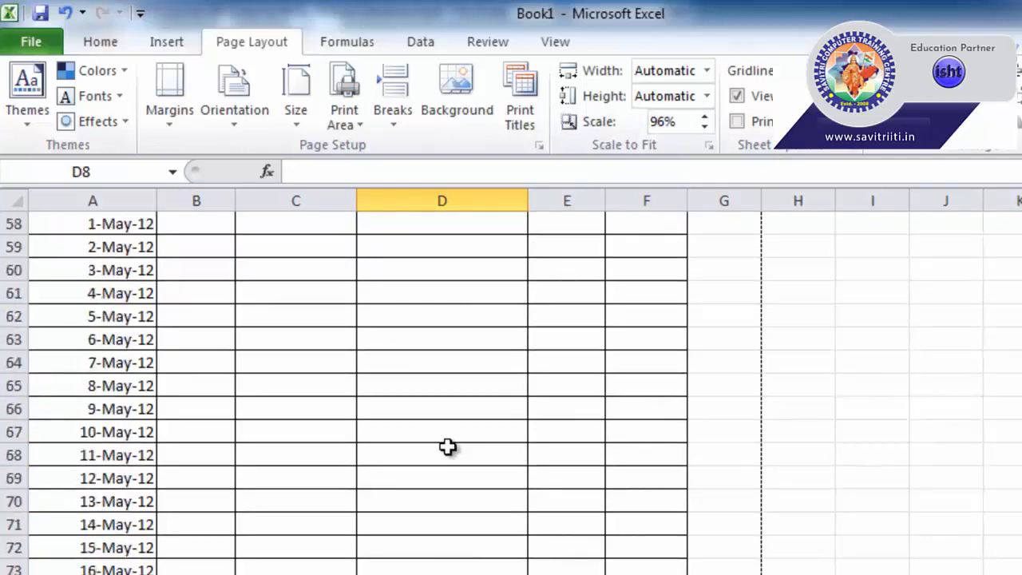
pyautogui.scroll(12, 491, 479)
pyautogui.scroll(18, 501, 475)
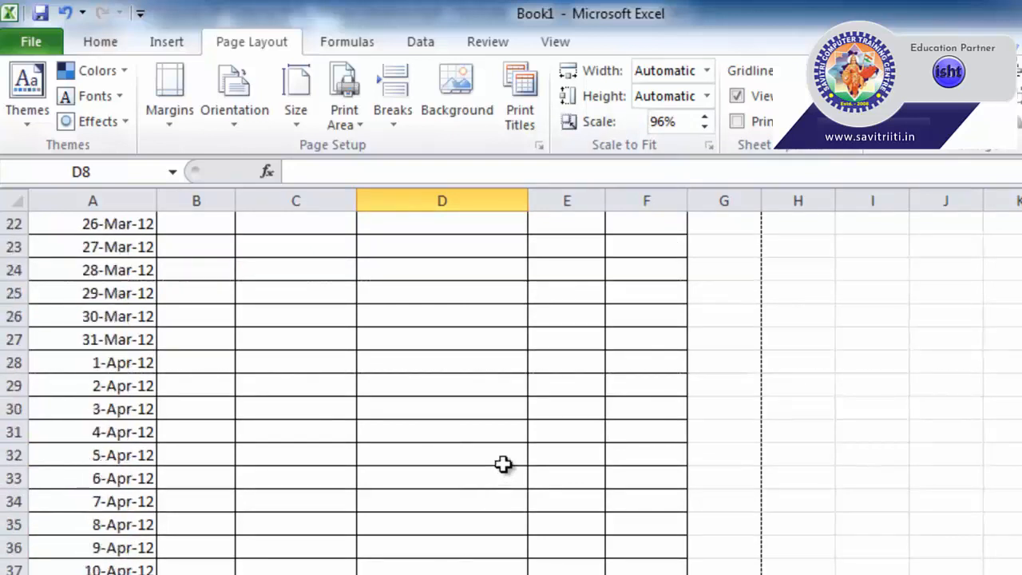
pyautogui.click(704, 128)
pyautogui.click(705, 127)
pyautogui.click(705, 127)
pyautogui.click(705, 128)
pyautogui.click(705, 128)
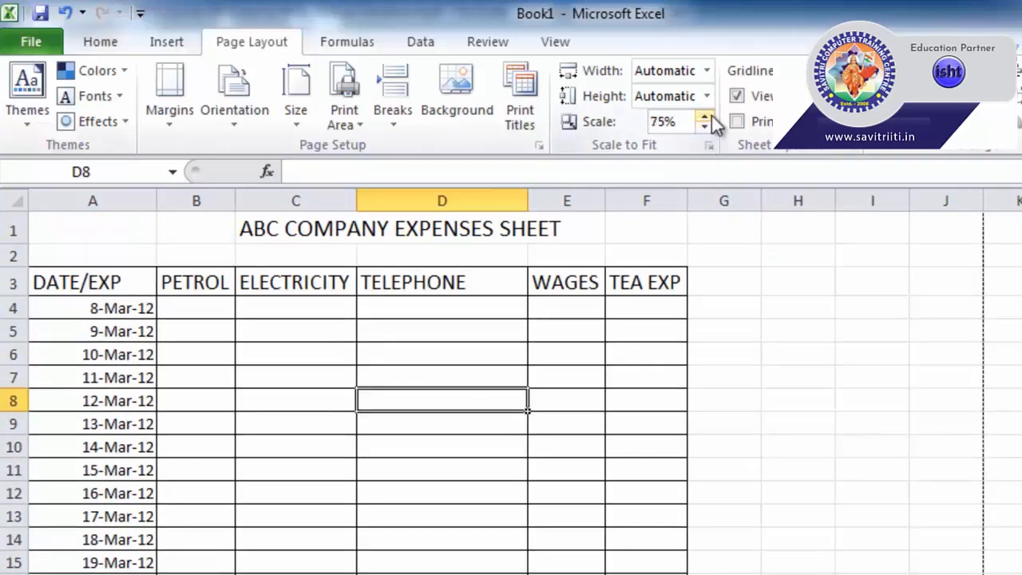
pyautogui.click(707, 116)
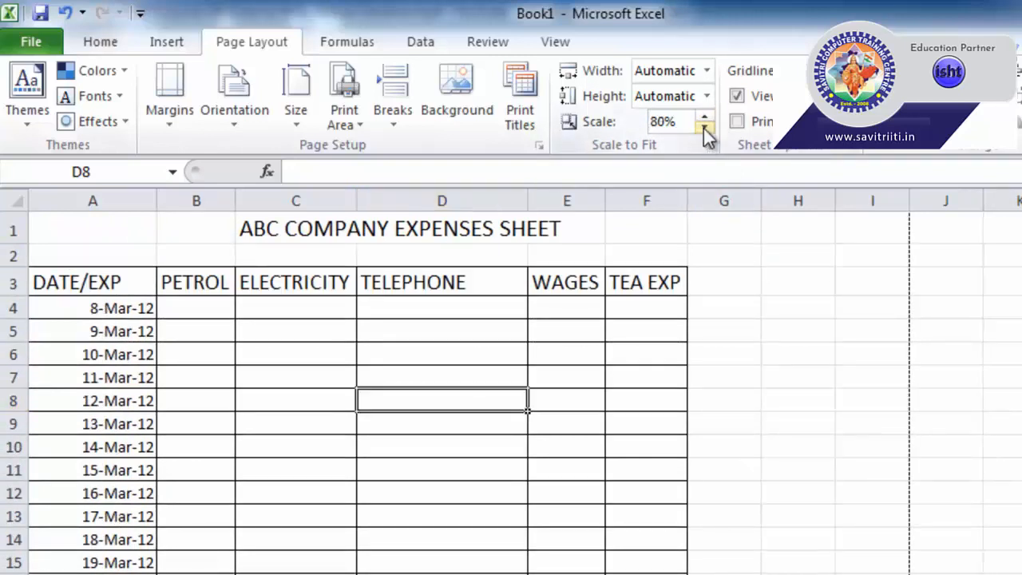
pyautogui.click(705, 128)
pyautogui.click(704, 128)
pyautogui.click(704, 128)
pyautogui.click(705, 128)
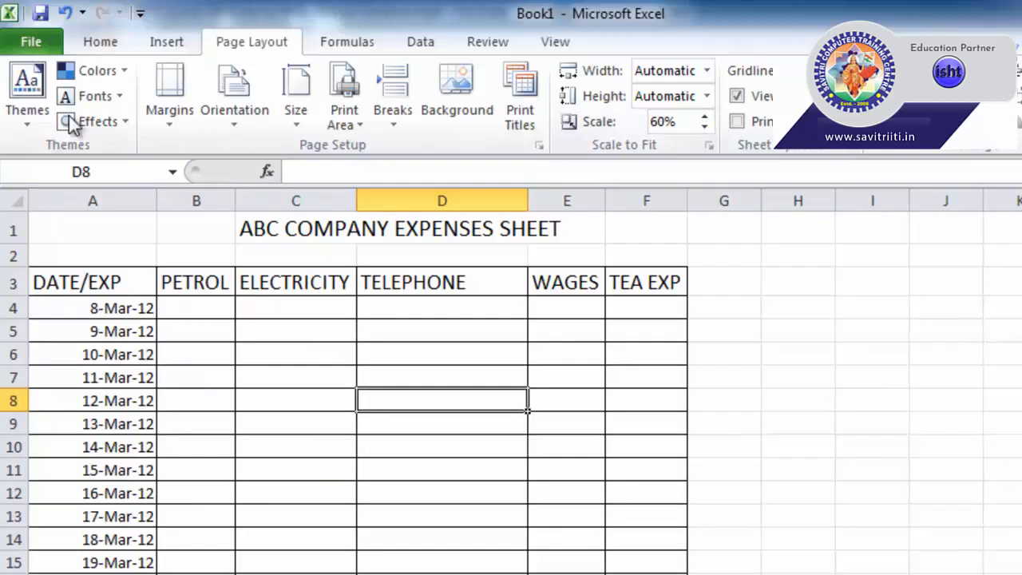
# Step: Preview the printout at the reduced scale, examine its pages, and return to the page layout settings
pyautogui.click(31, 41)
pyautogui.click(66, 346)
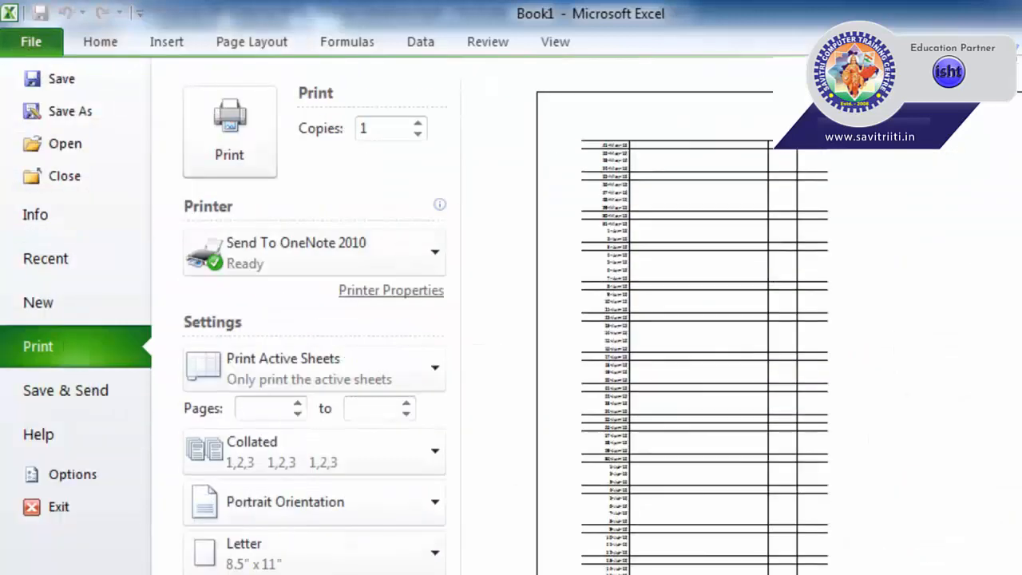
pyautogui.scroll(-1, 704, 357)
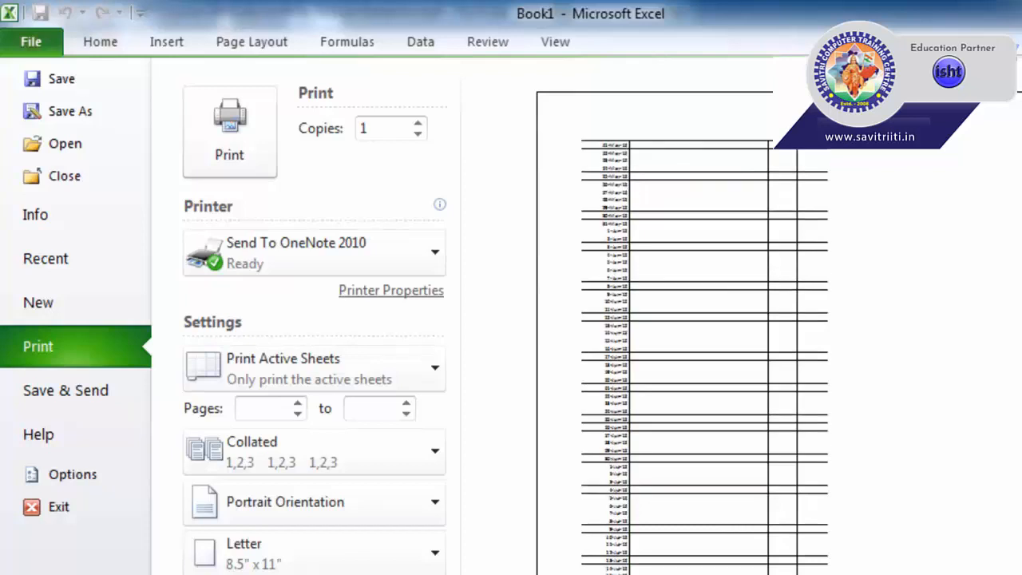
pyautogui.scroll(1, 705, 358)
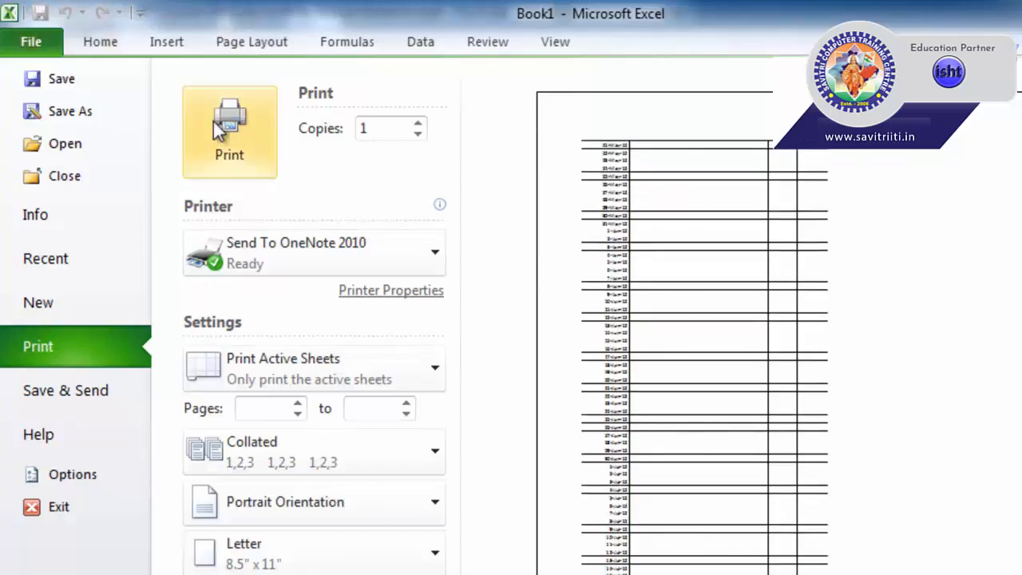
pyautogui.click(87, 49)
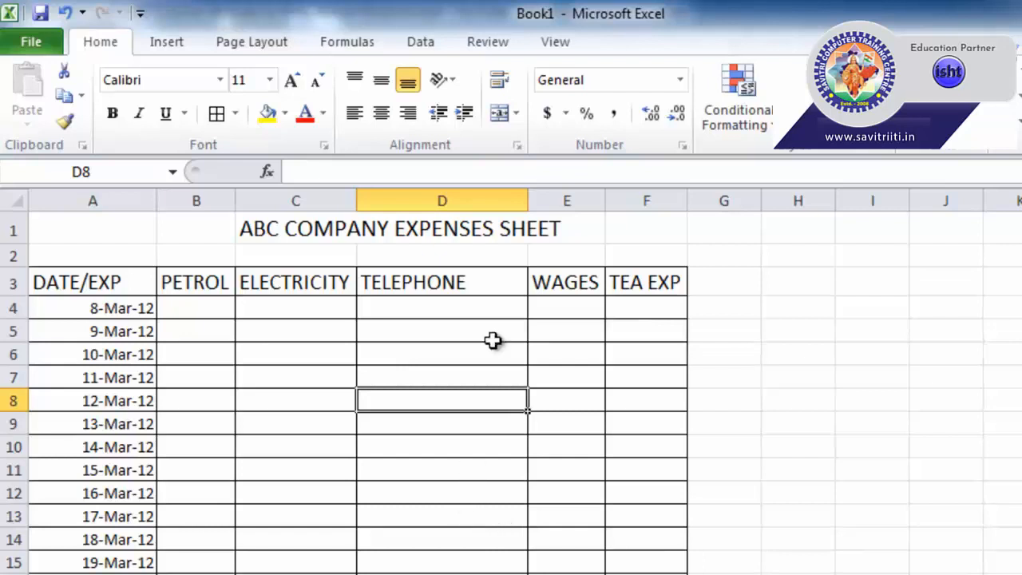
pyautogui.click(252, 42)
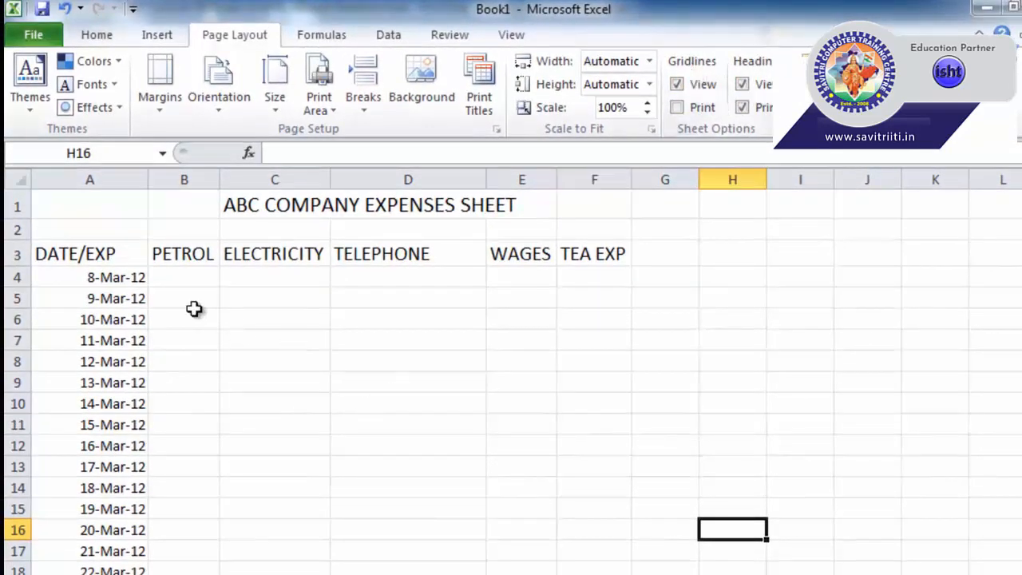
# Step: Hide the worksheet gridlines and show them again, and do the same with the row and column headings
pyautogui.moveTo(197, 317); pyautogui.dragTo(587, 547)
pyautogui.click(701, 465)
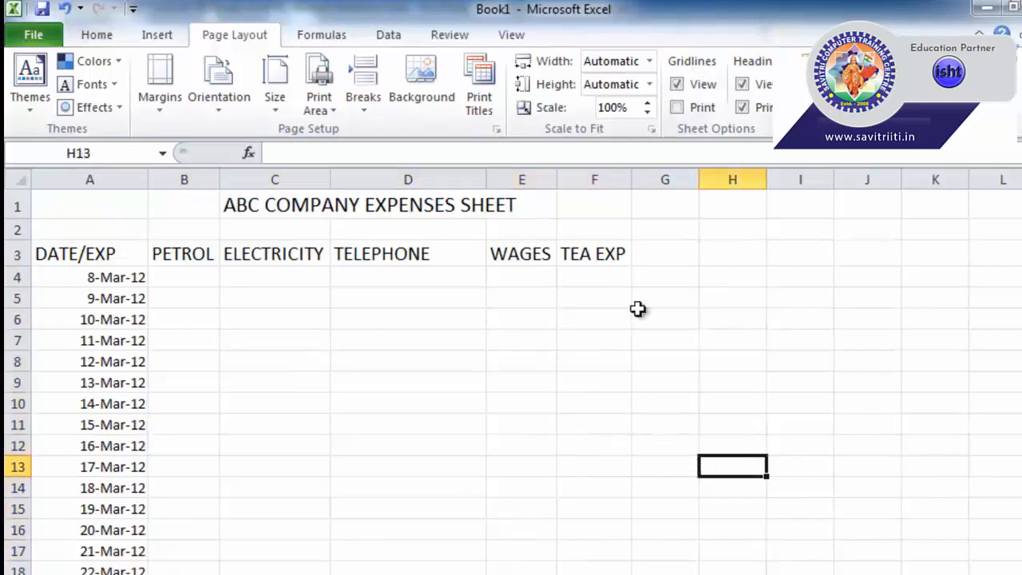
pyautogui.click(687, 87)
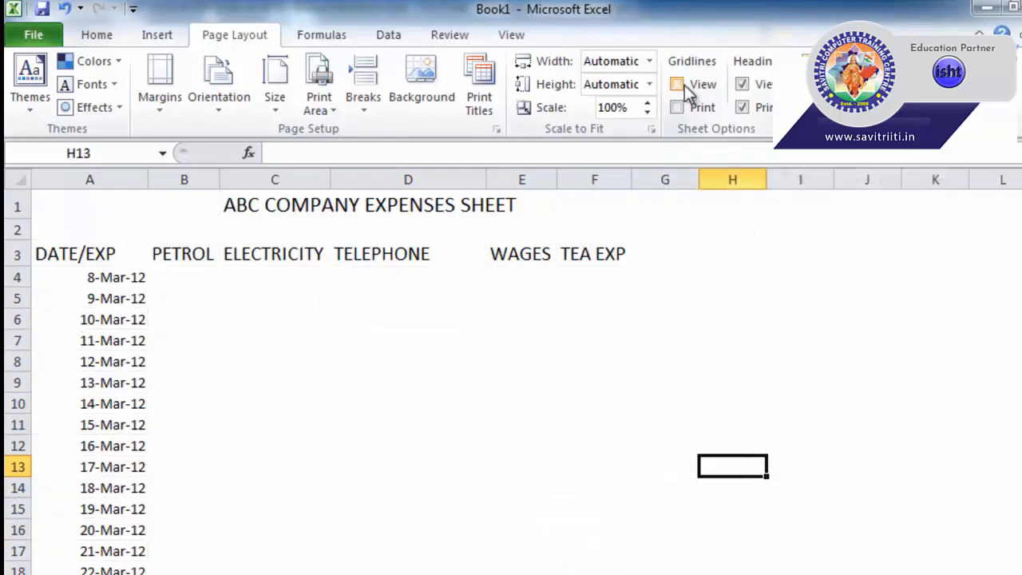
pyautogui.click(684, 84)
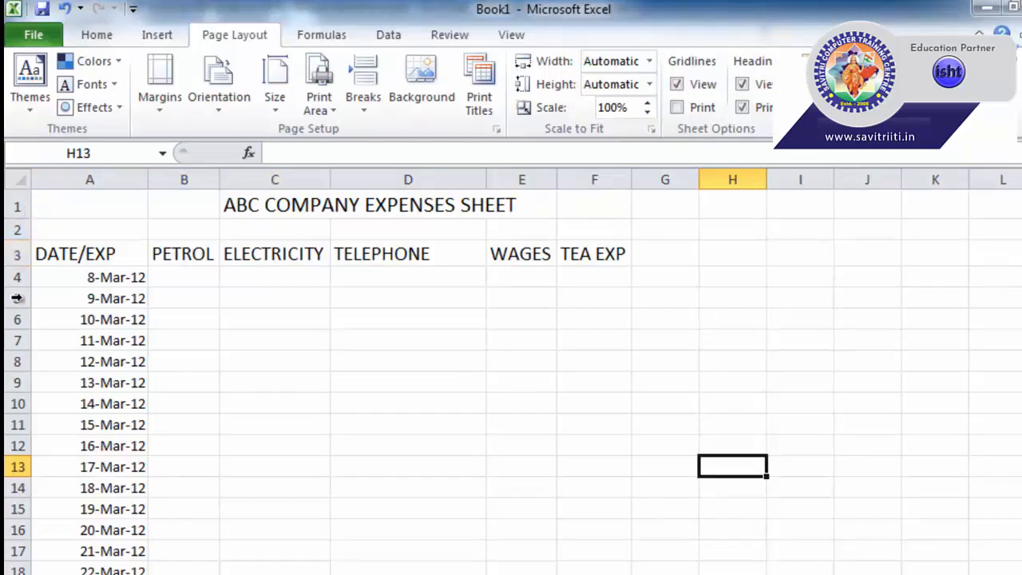
pyautogui.click(743, 84)
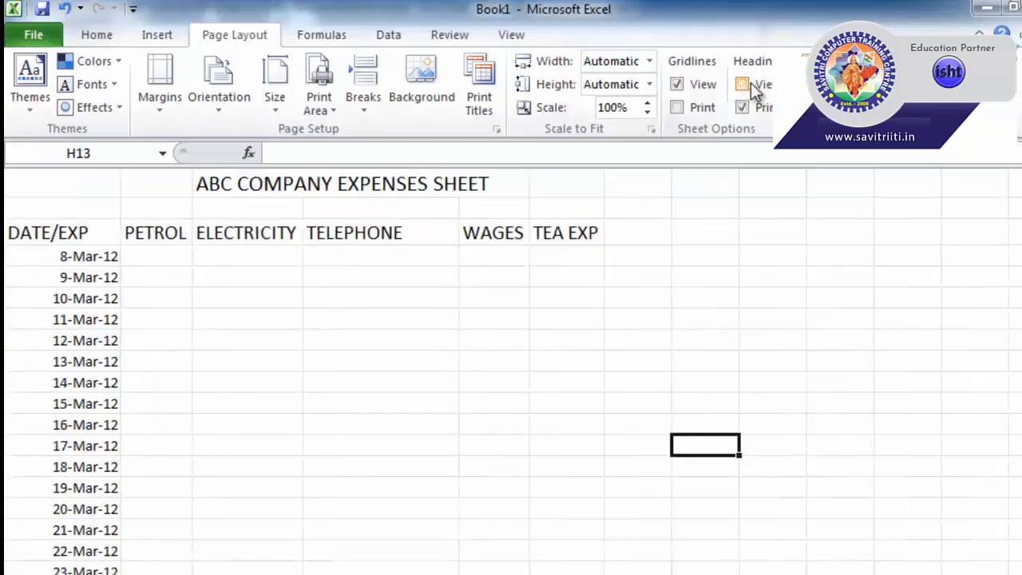
pyautogui.click(751, 84)
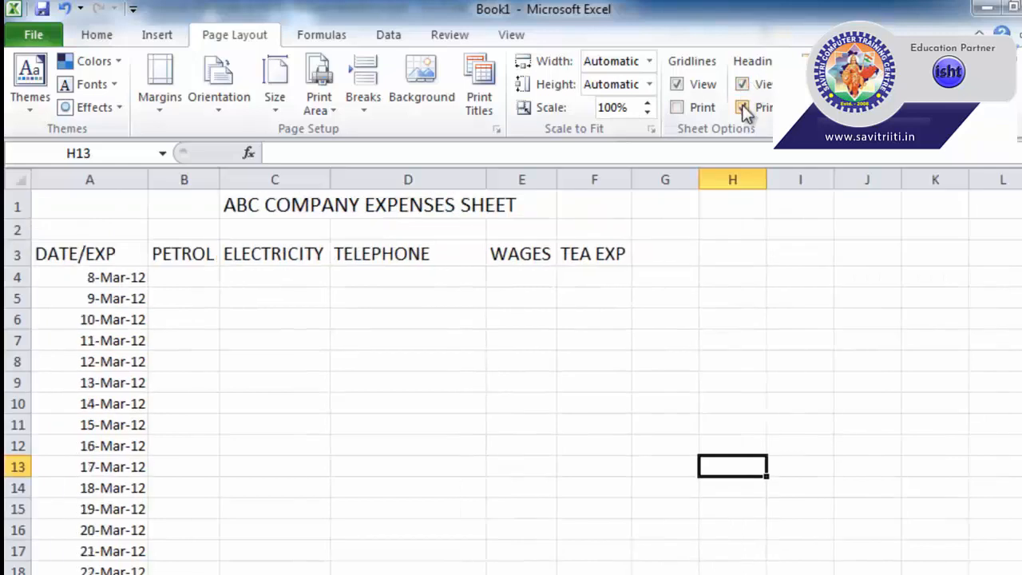
# Step: Turn off printing of the row and column headings and check the sheet in the print preview
pyautogui.click(743, 107)
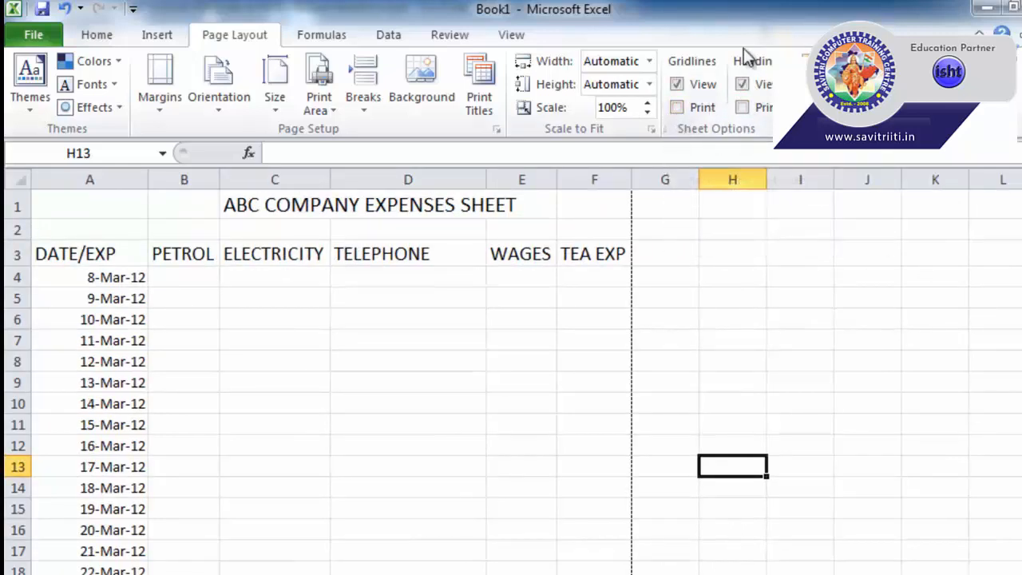
pyautogui.click(452, 313)
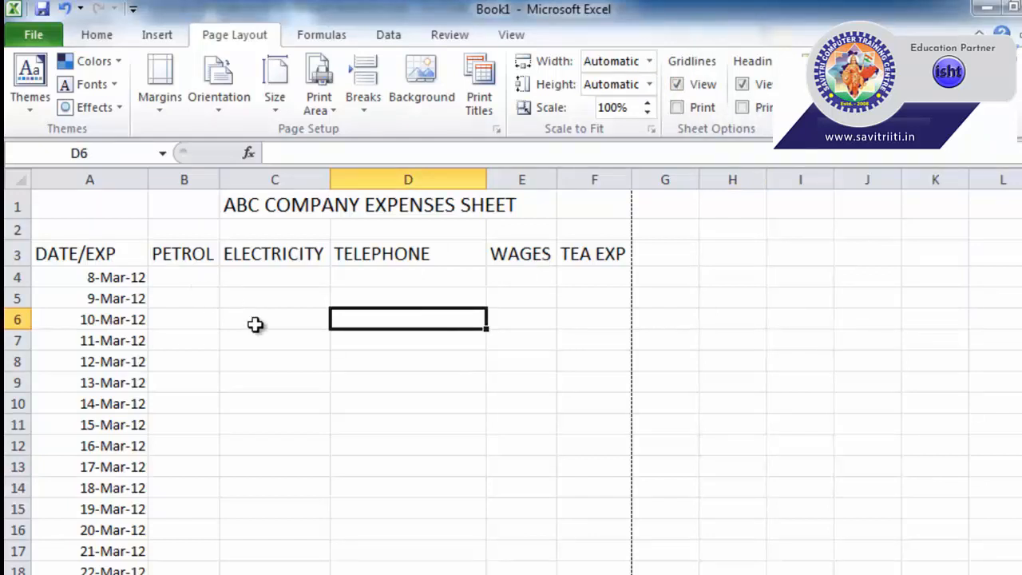
pyautogui.click(25, 39)
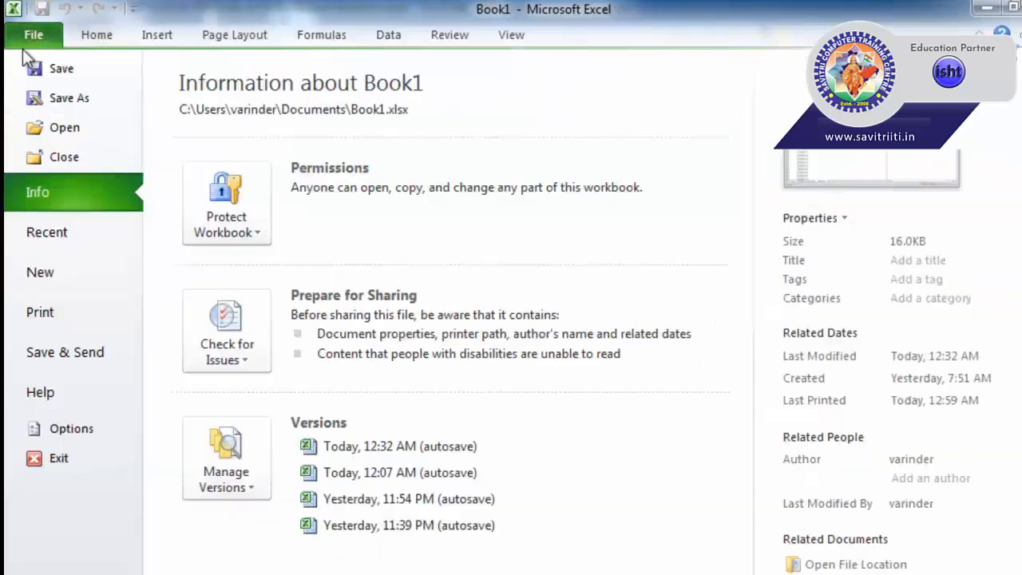
pyautogui.click(51, 324)
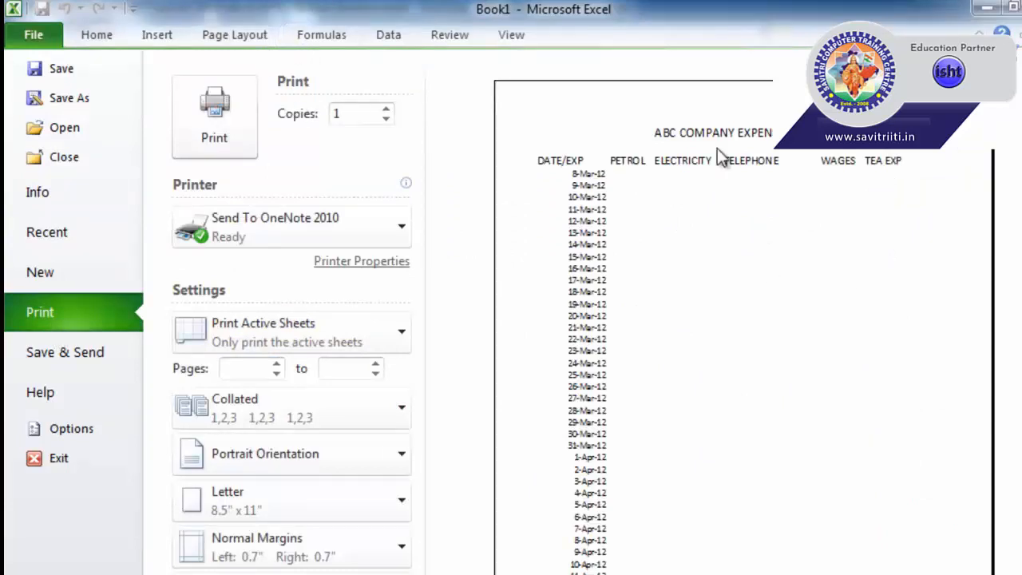
pyautogui.click(257, 40)
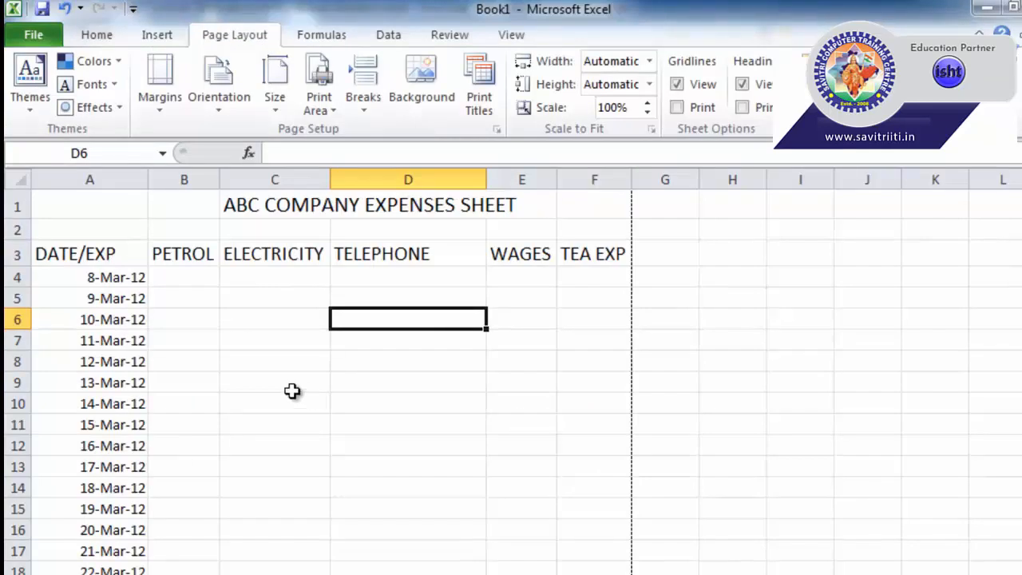
# Step: Turn on printing of the gridlines and check the sheet in the print preview
pyautogui.click(678, 107)
pyautogui.click(32, 34)
pyautogui.click(40, 311)
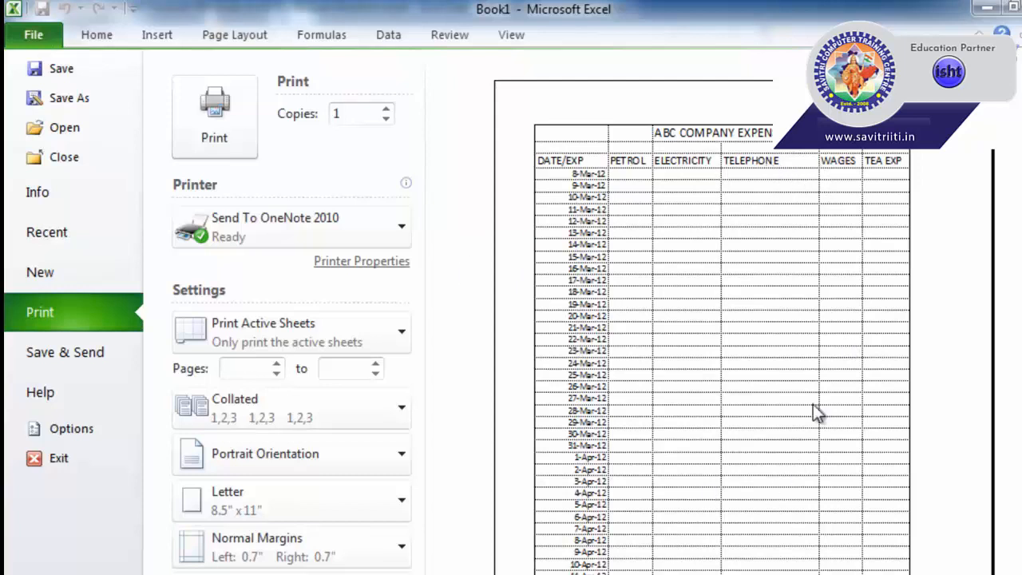
# Step: Return to the worksheet, turn on printing of the row and column headings, and preview the printout
pyautogui.click(247, 38)
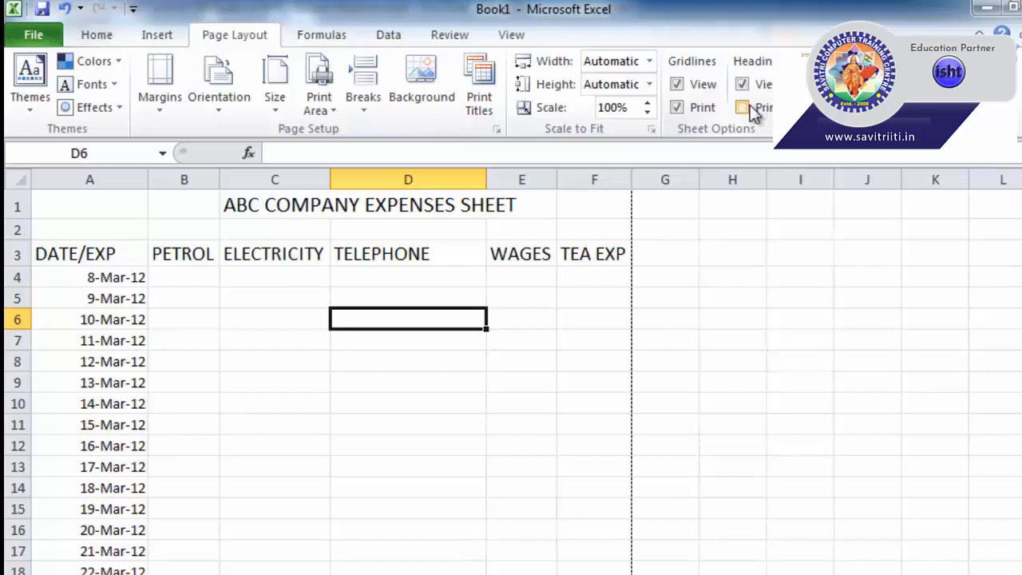
pyautogui.click(34, 36)
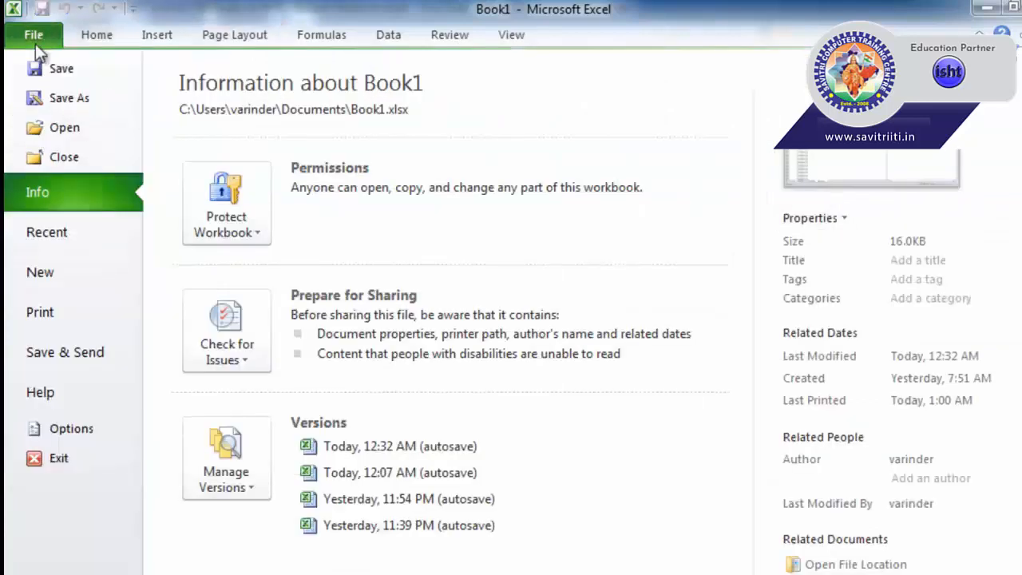
pyautogui.click(67, 311)
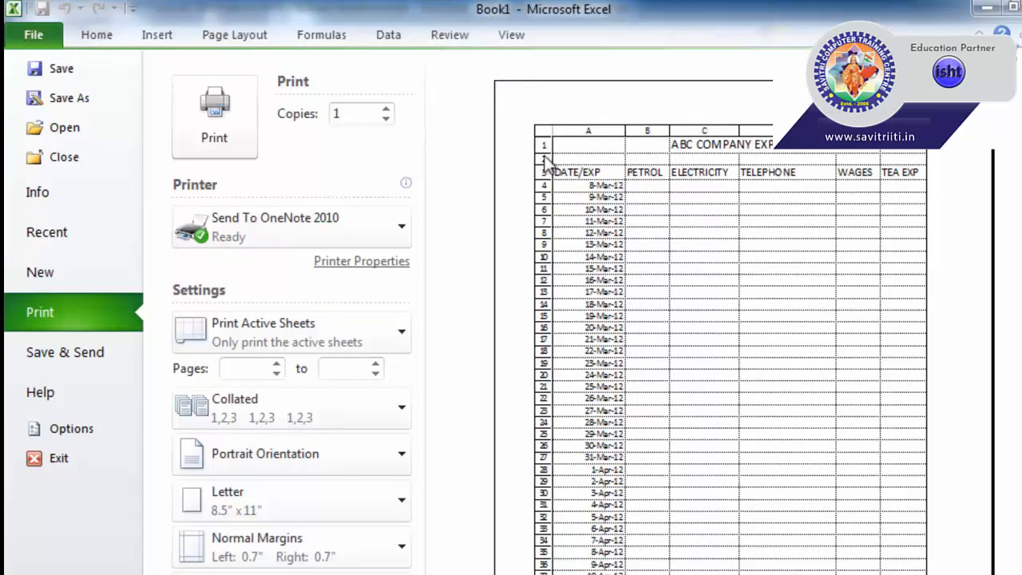
pyautogui.click(215, 33)
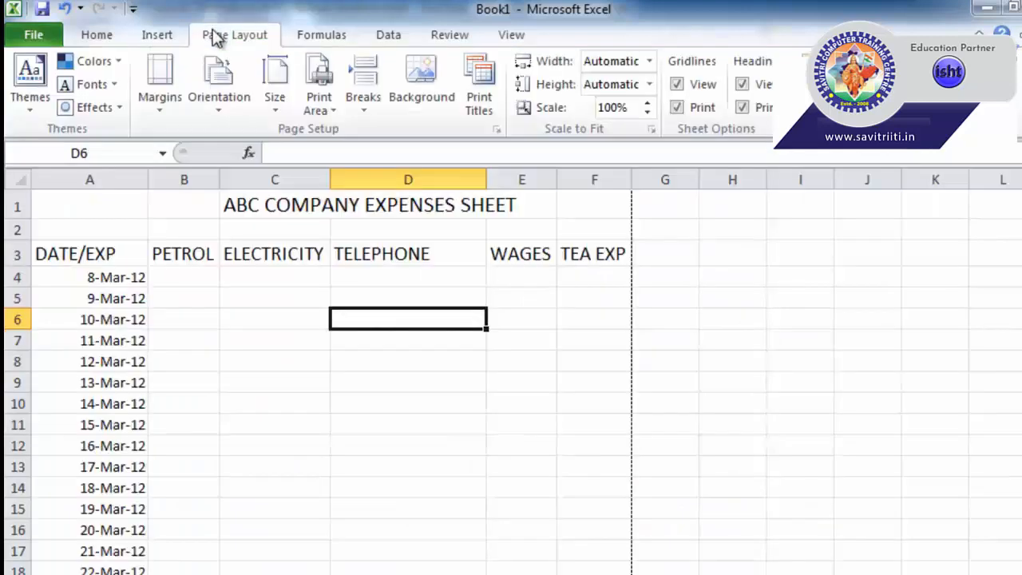
# Step: Turn off printing of both the gridlines and the headings
pyautogui.click(677, 108)
pyautogui.click(743, 108)
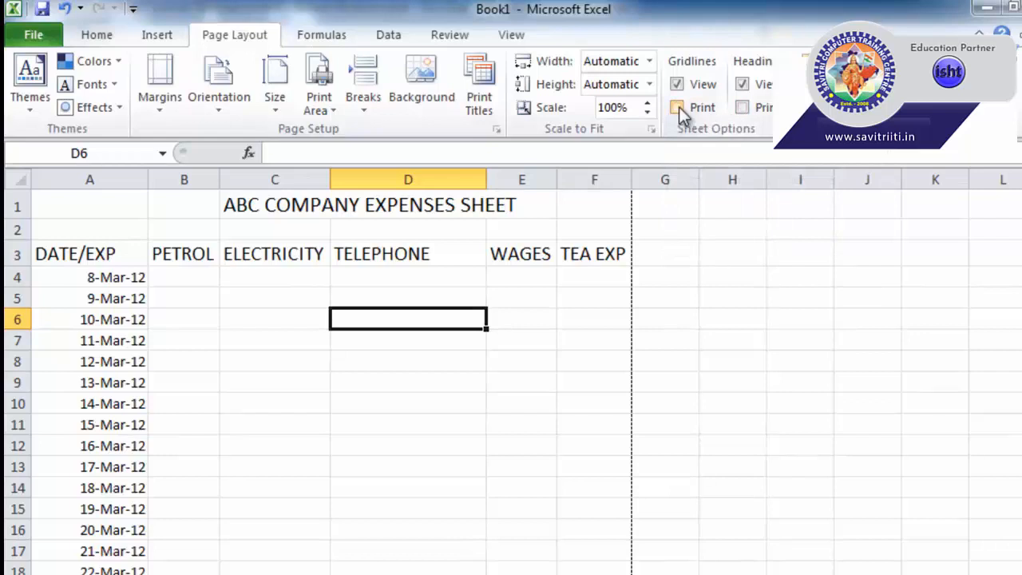
pyautogui.click(678, 107)
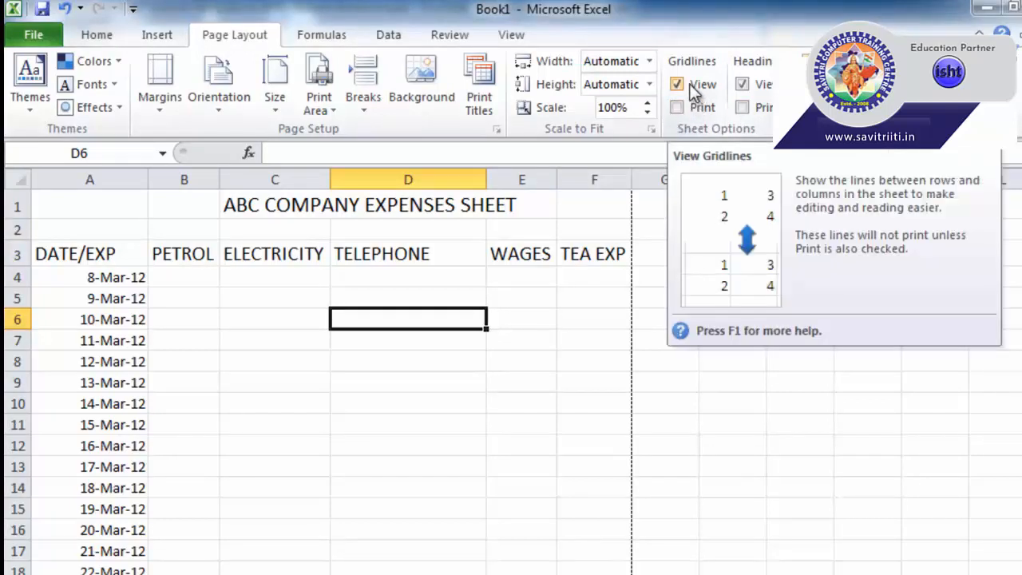
# Step: Hide both gridlines and headings in the worksheet together, and display both again
pyautogui.click(678, 84)
pyautogui.click(744, 84)
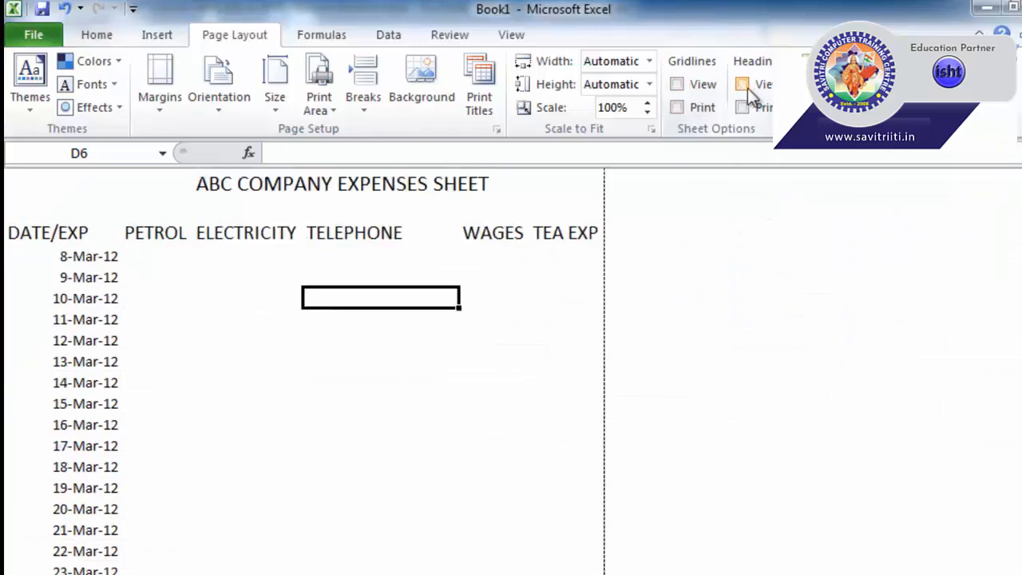
pyautogui.click(744, 85)
pyautogui.click(696, 85)
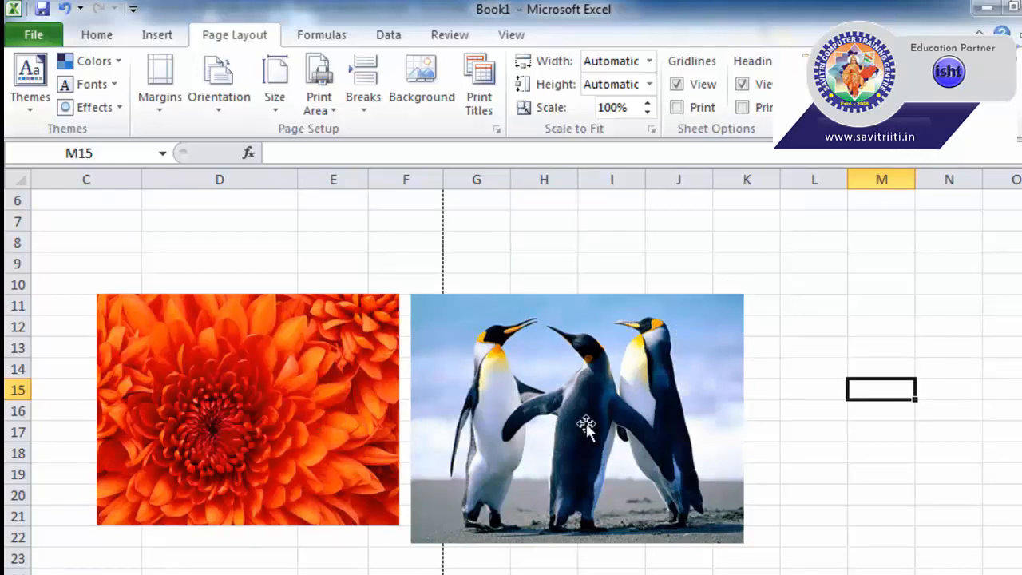
# Step: Move the penguins picture towards the flower picture so that the two partly overlap
pyautogui.click(252, 442)
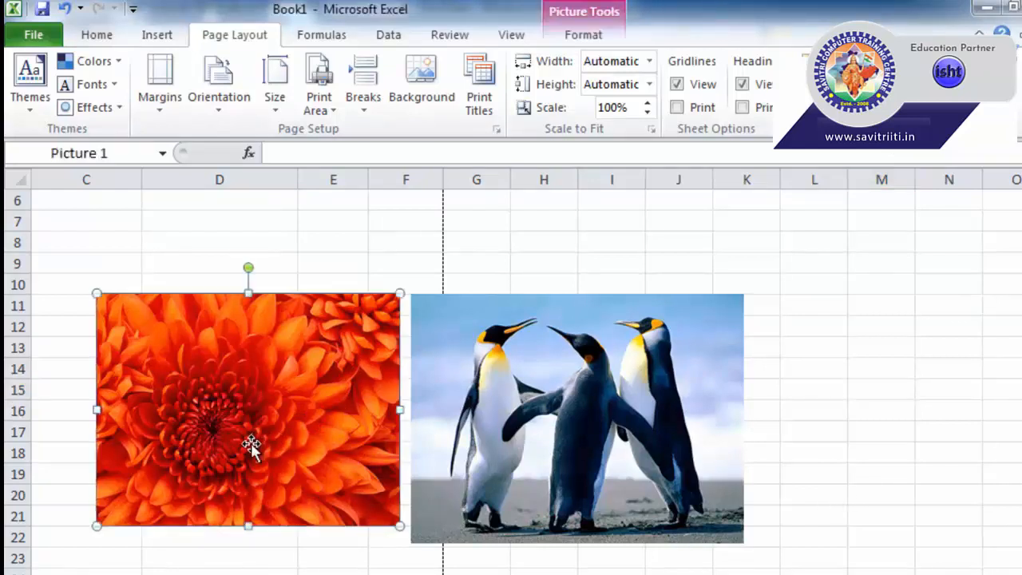
pyautogui.click(523, 480)
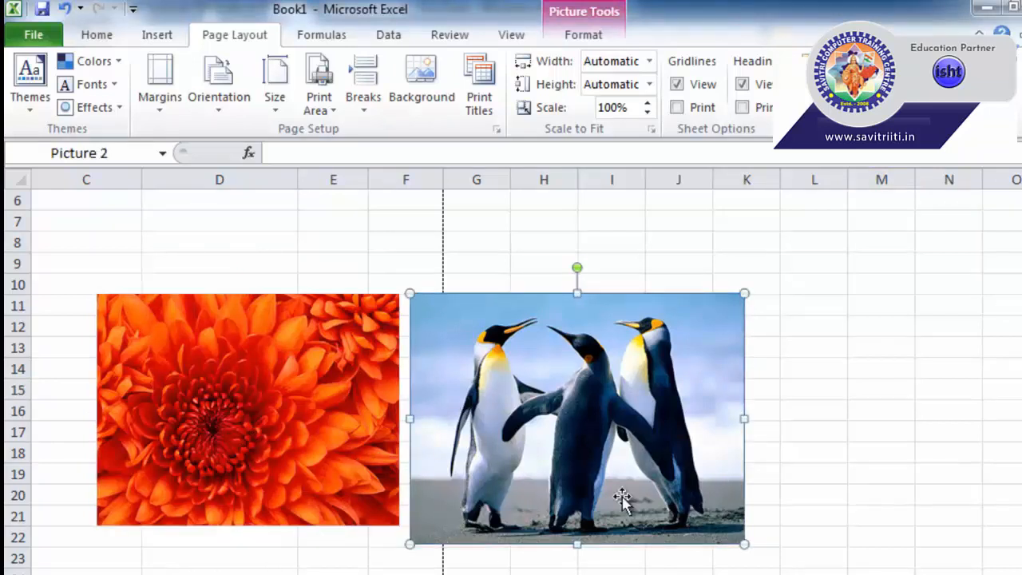
pyautogui.click(873, 481)
pyautogui.click(687, 472)
pyautogui.moveTo(687, 472); pyautogui.dragTo(577, 484)
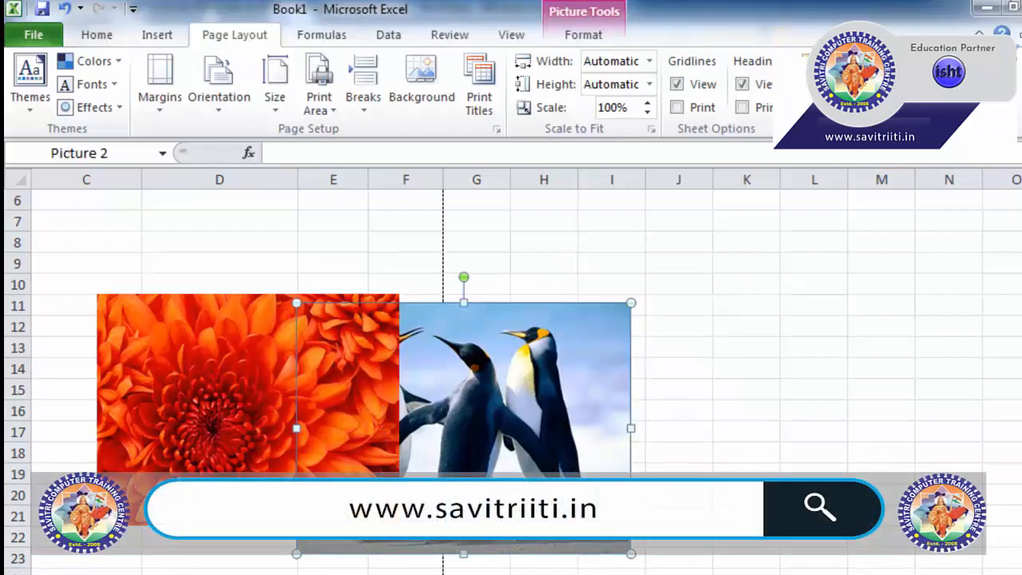
# Step: Bring the penguins picture forward so that it lies in front of the flower picture
pyautogui.click(743, 405)
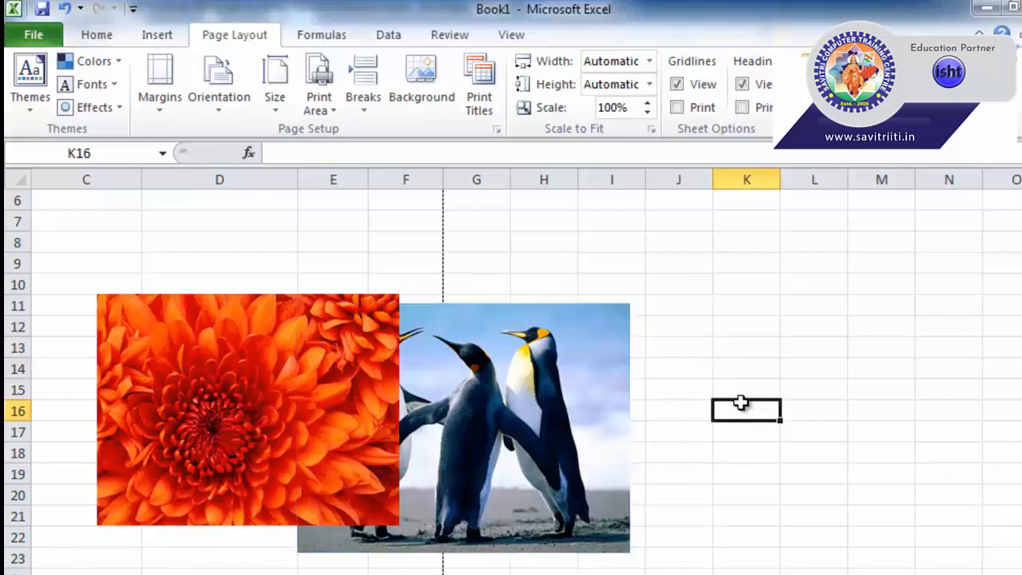
pyautogui.click(552, 412)
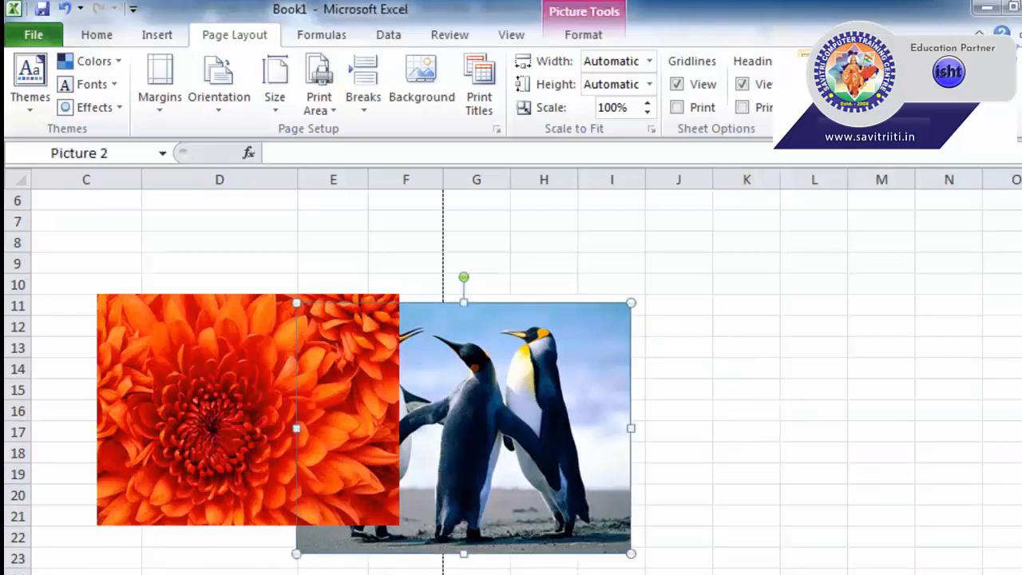
pyautogui.click(837, 61)
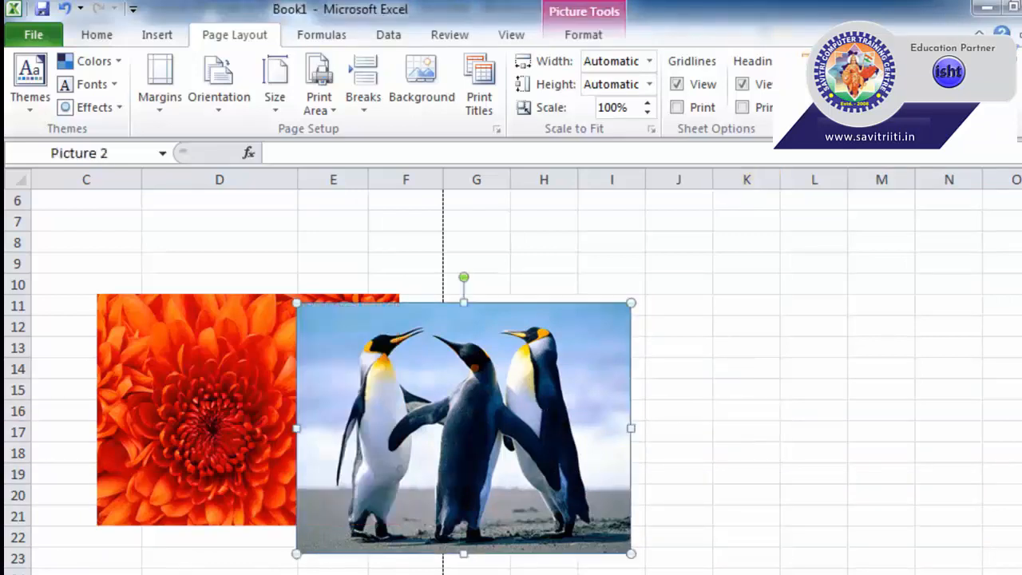
# Step: Send the penguins picture backward so that it lies behind the flower picture
pyautogui.click(839, 85)
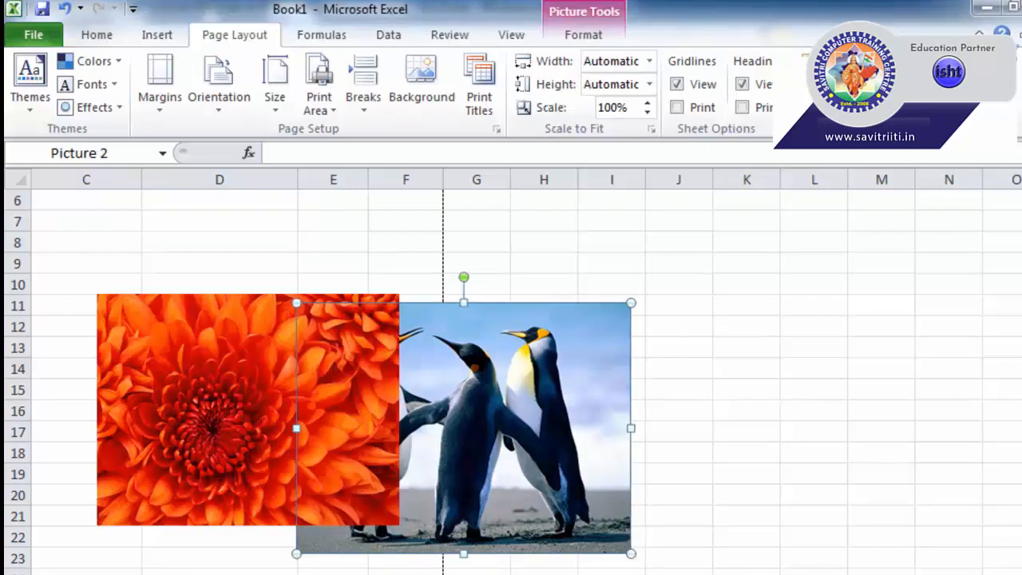
pyautogui.click(814, 179)
pyautogui.click(671, 349)
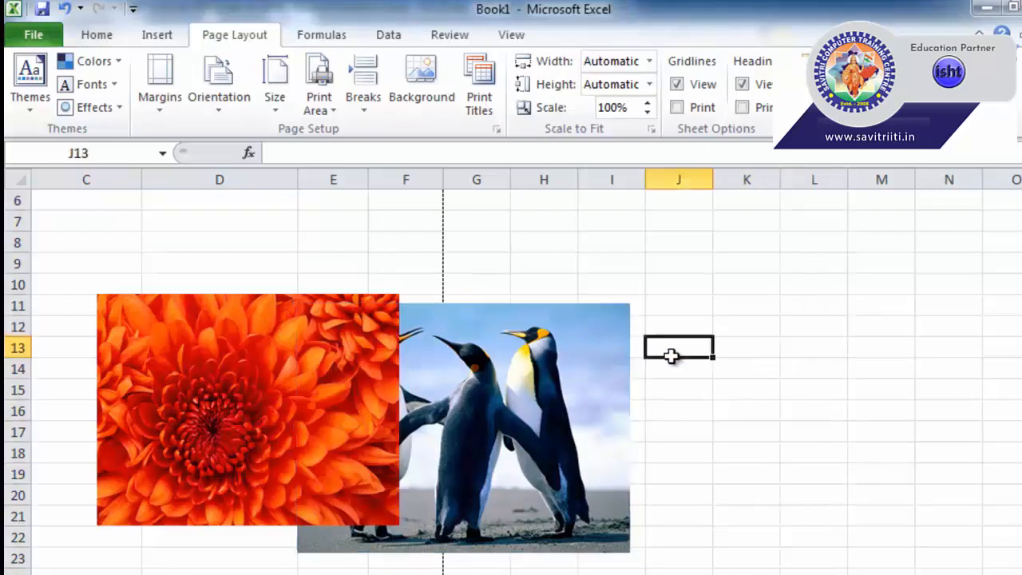
# Step: Send the flower picture behind the penguins picture, and bring it forward in front of the penguins again
pyautogui.click(523, 399)
pyautogui.click(292, 425)
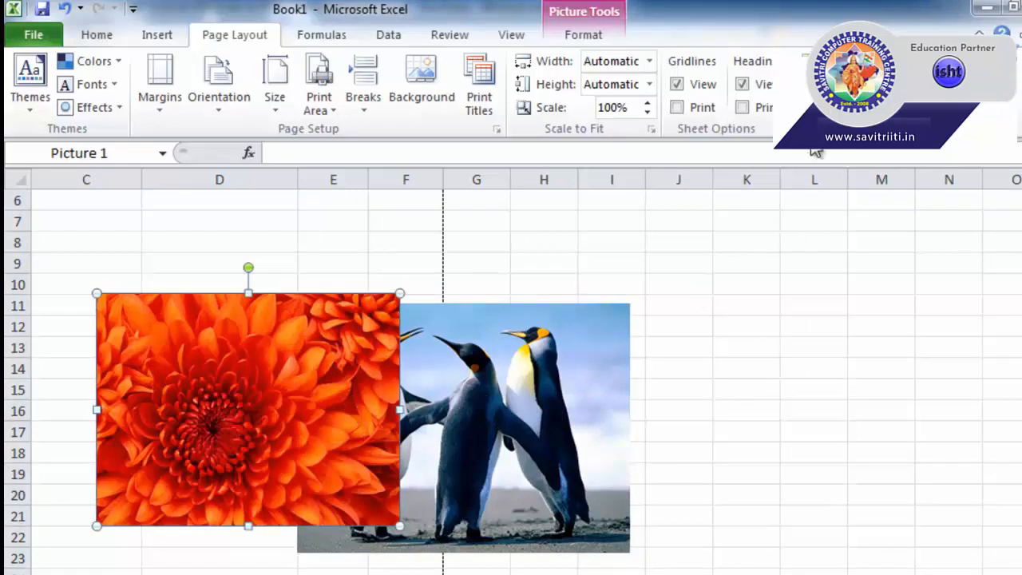
pyautogui.click(875, 73)
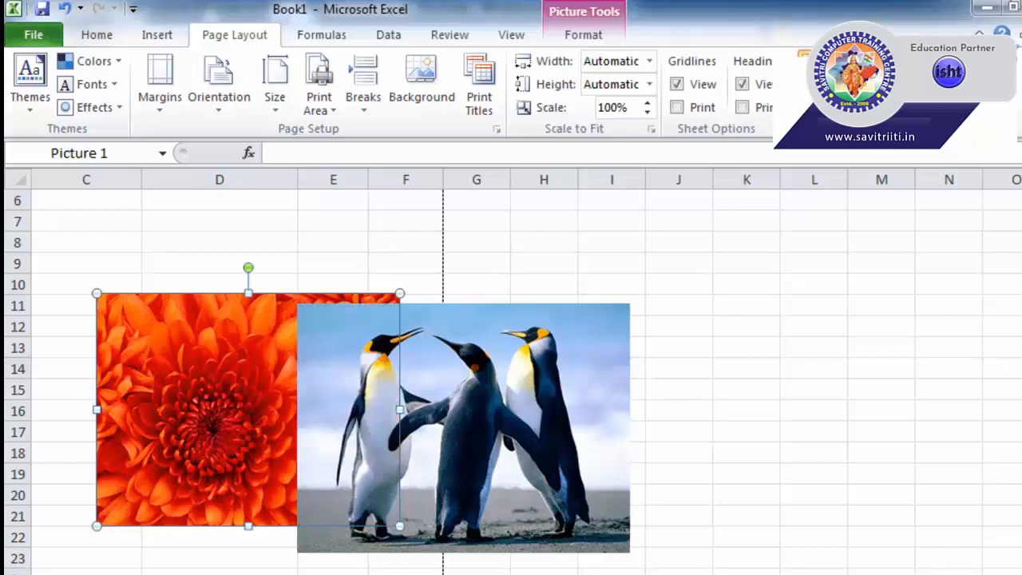
pyautogui.click(823, 73)
pyautogui.click(881, 411)
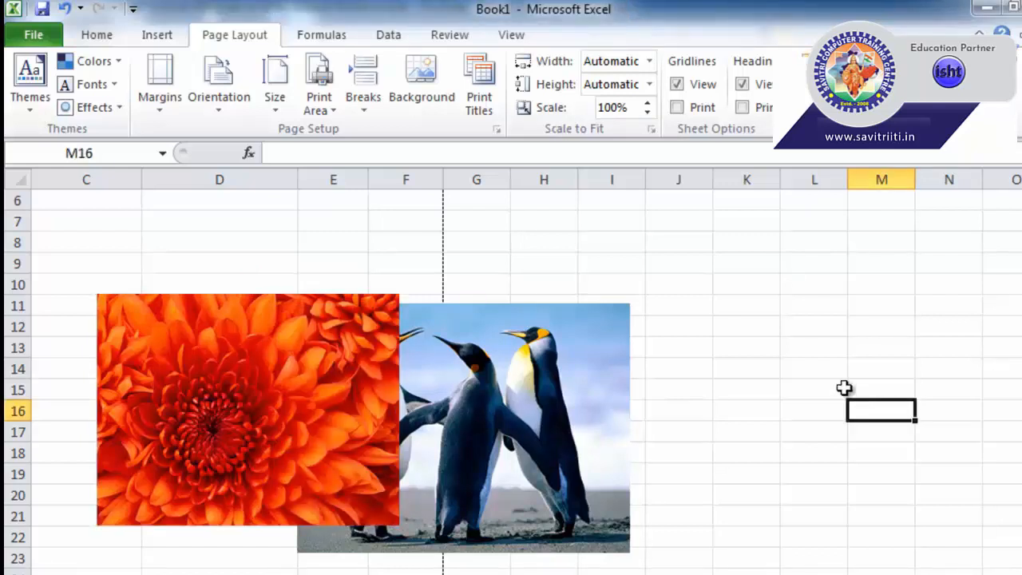
# Step: Hide and redisplay Picture 1 and Picture 2 one after the other using the Selection and Visibility list, and close the list
pyautogui.click(929, 75)
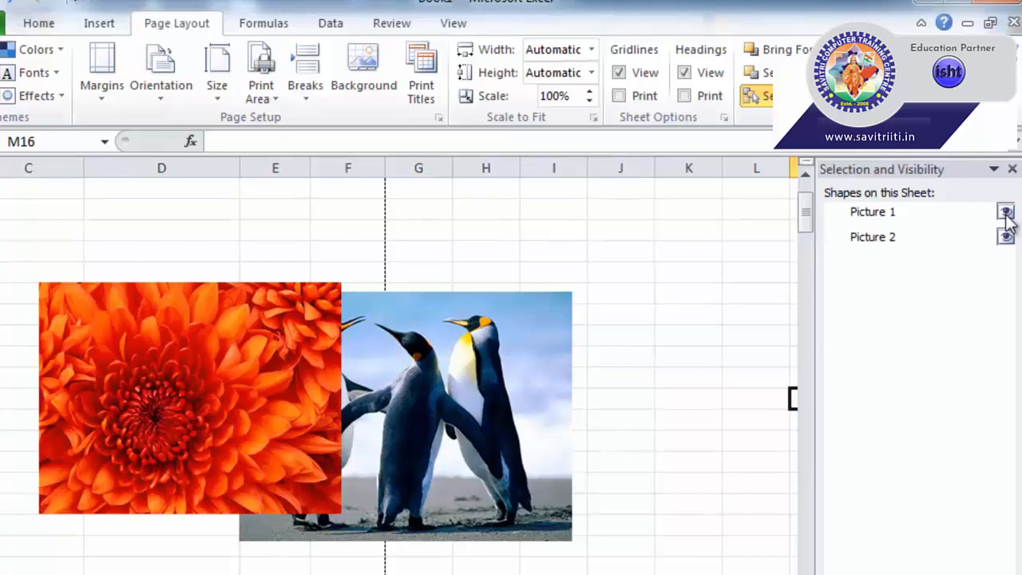
pyautogui.click(1006, 212)
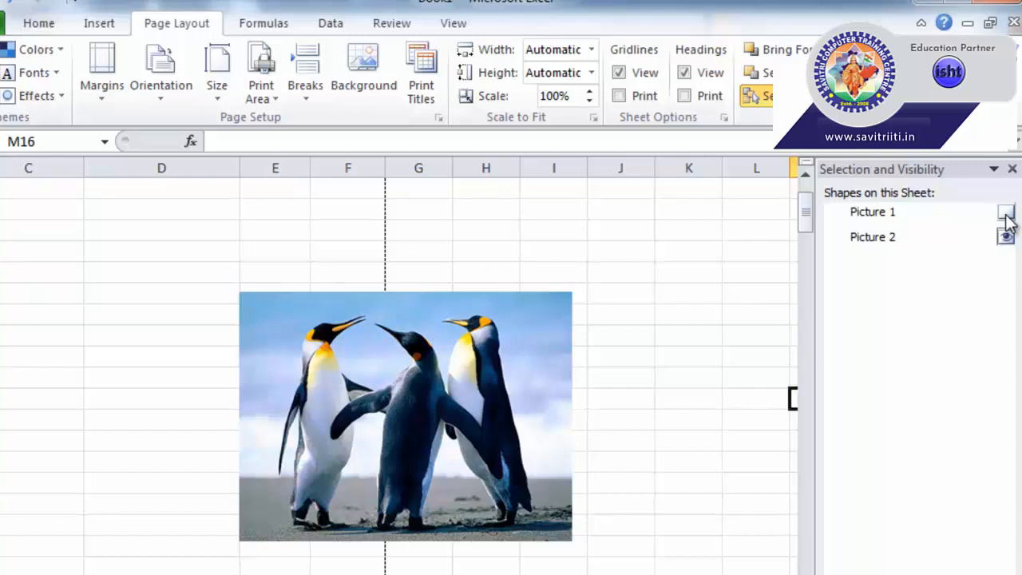
pyautogui.click(1005, 213)
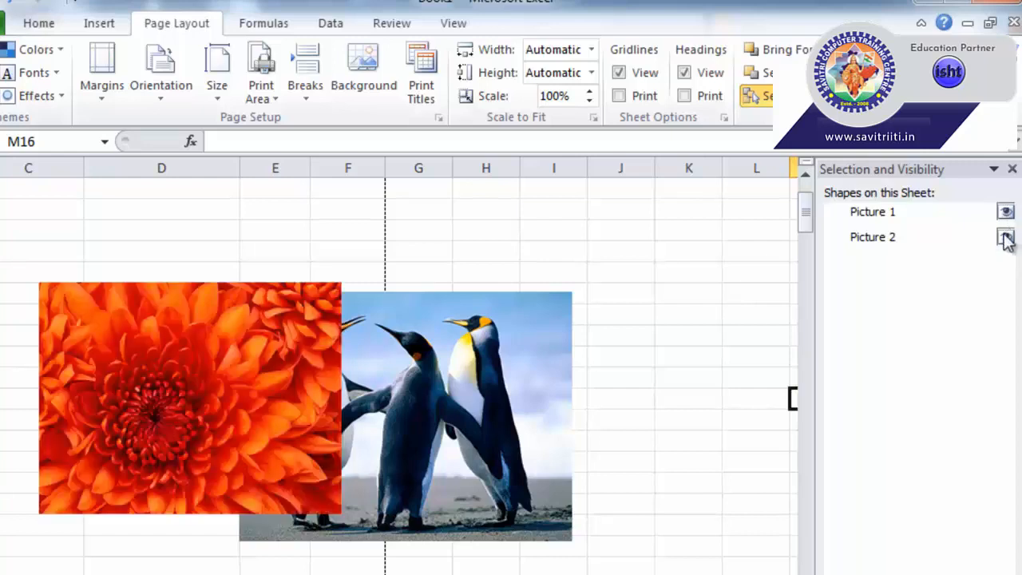
pyautogui.click(1006, 238)
pyautogui.click(1006, 238)
pyautogui.click(1005, 238)
pyautogui.click(1006, 238)
pyautogui.click(1013, 169)
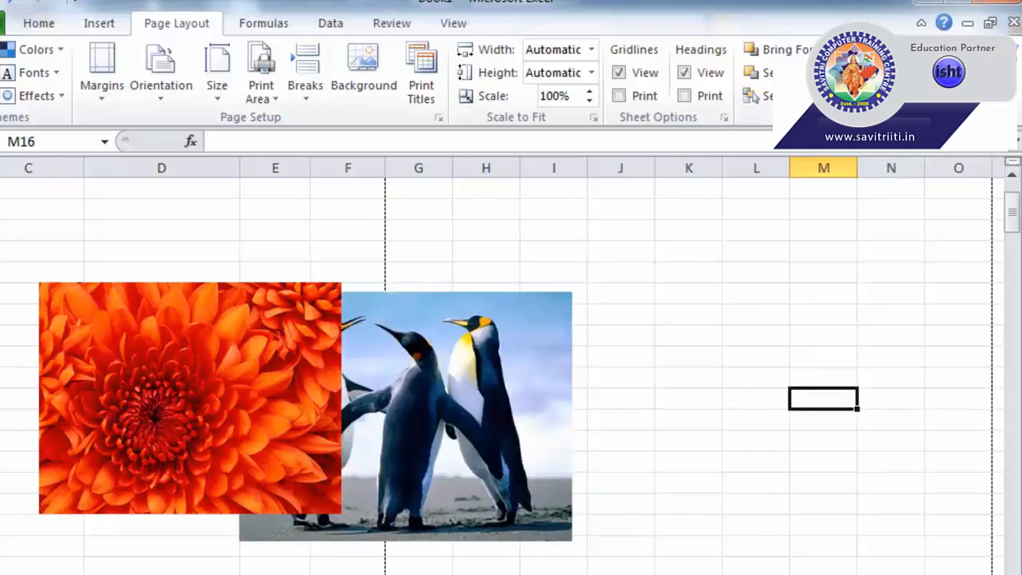
pyautogui.click(861, 50)
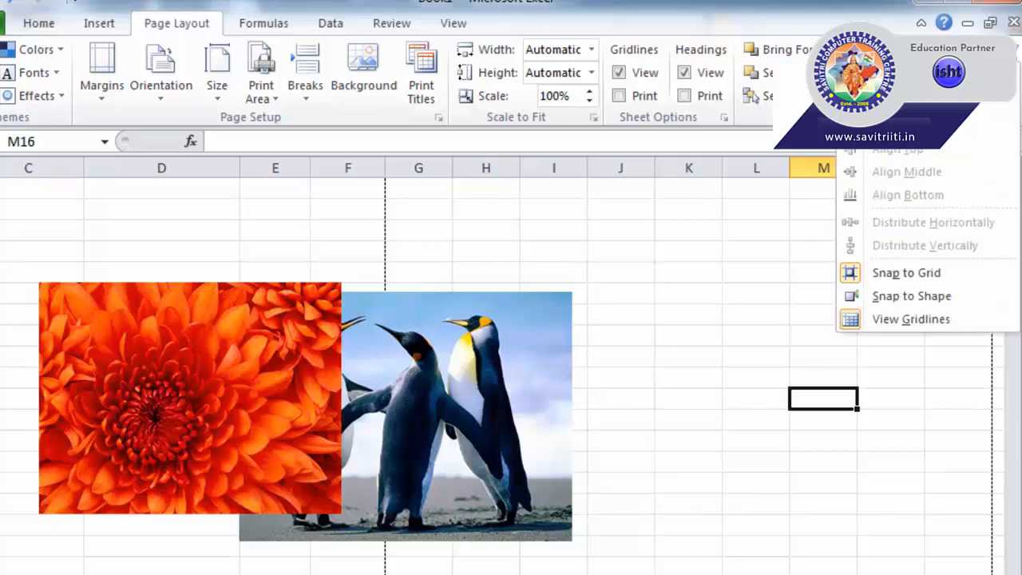
pyautogui.click(803, 309)
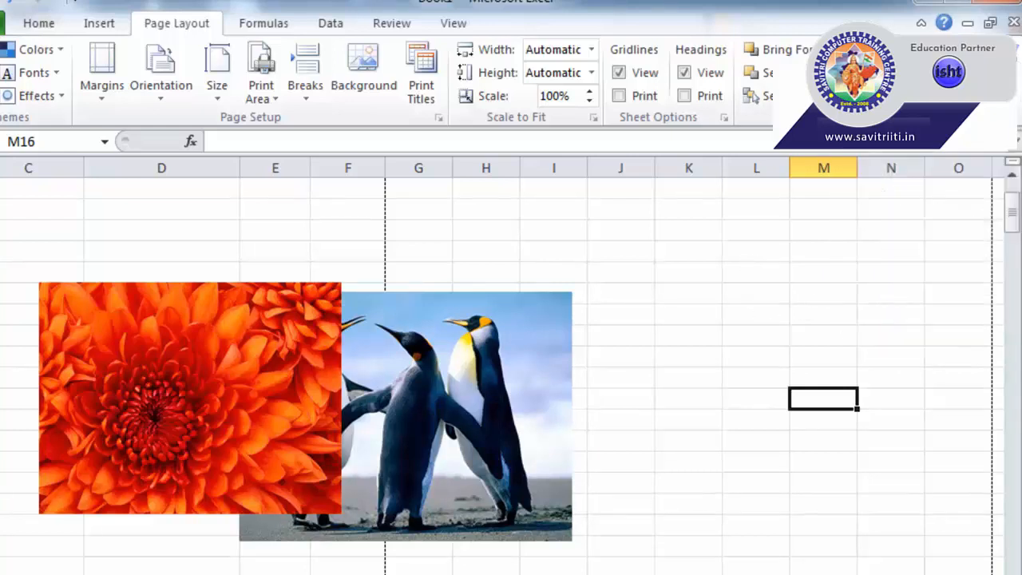
pyautogui.click(769, 342)
# Step: Move the penguins picture down and the flower picture slightly right and down, keeping the two overlapped
pyautogui.moveTo(445, 464); pyautogui.dragTo(426, 541)
pyautogui.moveTo(142, 409); pyautogui.dragTo(217, 430)
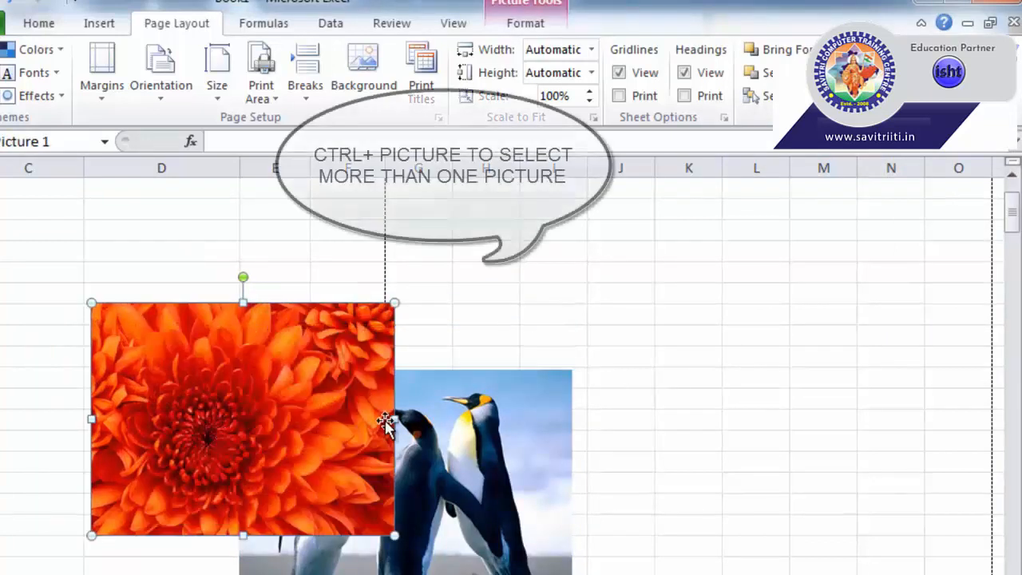
pyautogui.click(686, 430)
# Step: Select the flower and penguins pictures together and group them into one object
pyautogui.keyDown('ctrl'); pyautogui.click(322, 418); pyautogui.keyUp('ctrl')
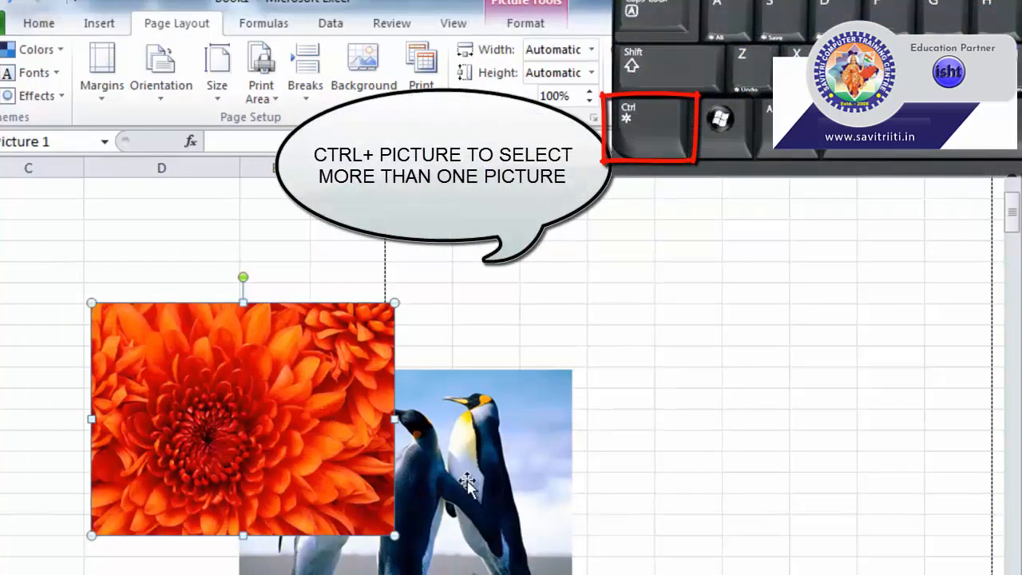
pyautogui.keyDown('ctrl'); pyautogui.click(536, 505); pyautogui.keyUp('ctrl')
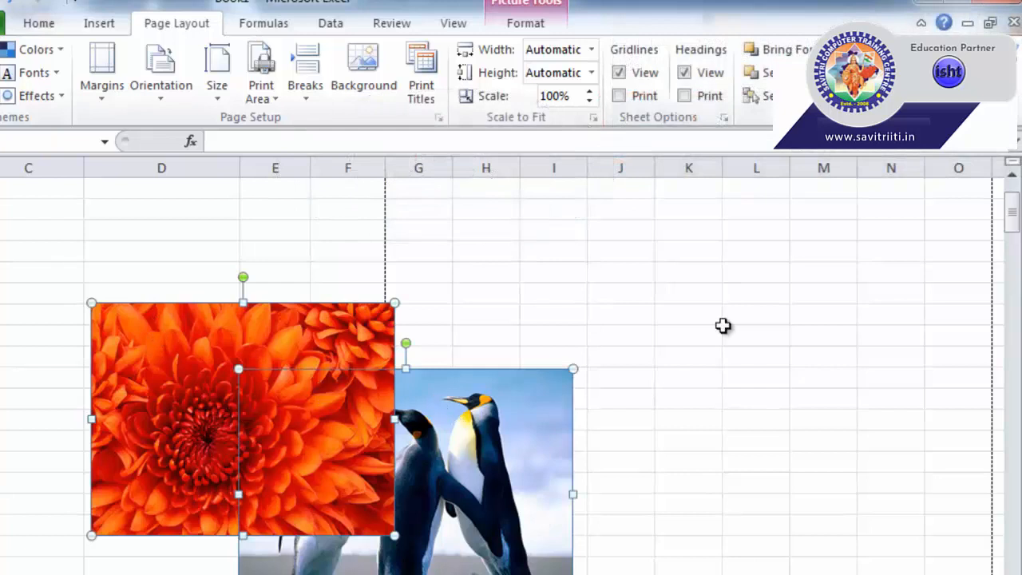
pyautogui.click(891, 73)
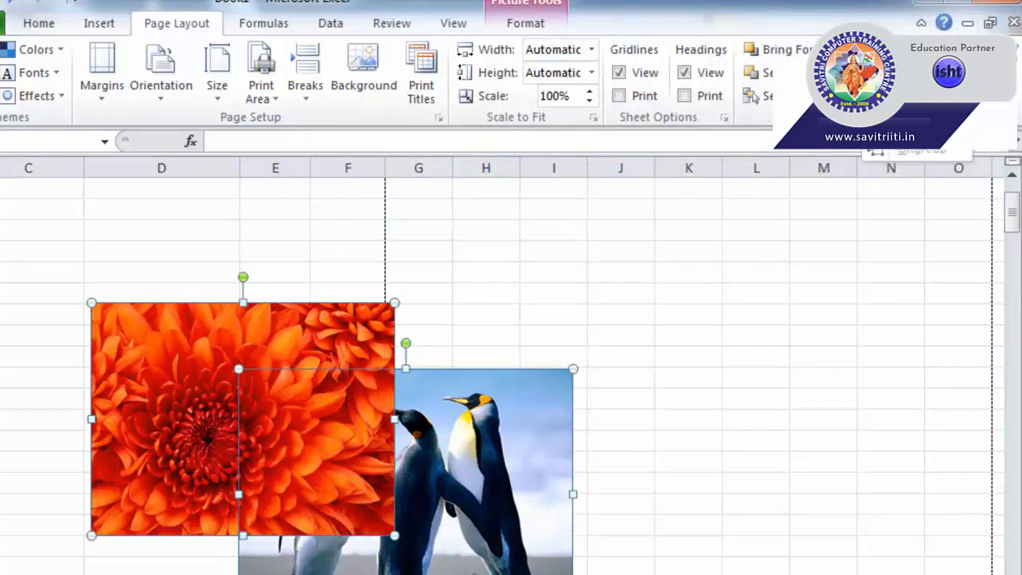
pyautogui.click(903, 115)
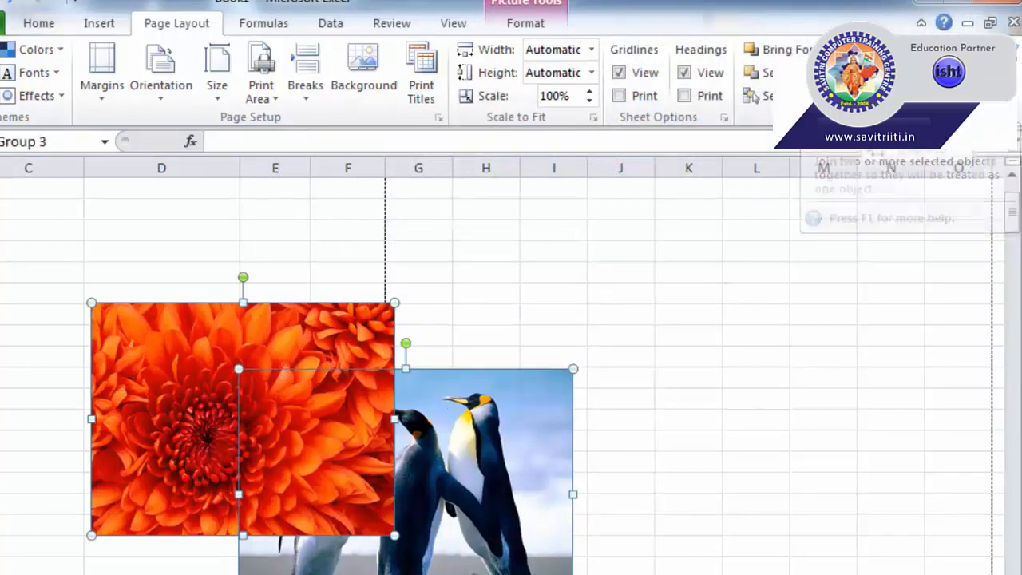
# Step: Move the grouped flower and penguins pictures to the left as one object
pyautogui.click(727, 435)
pyautogui.click(437, 496)
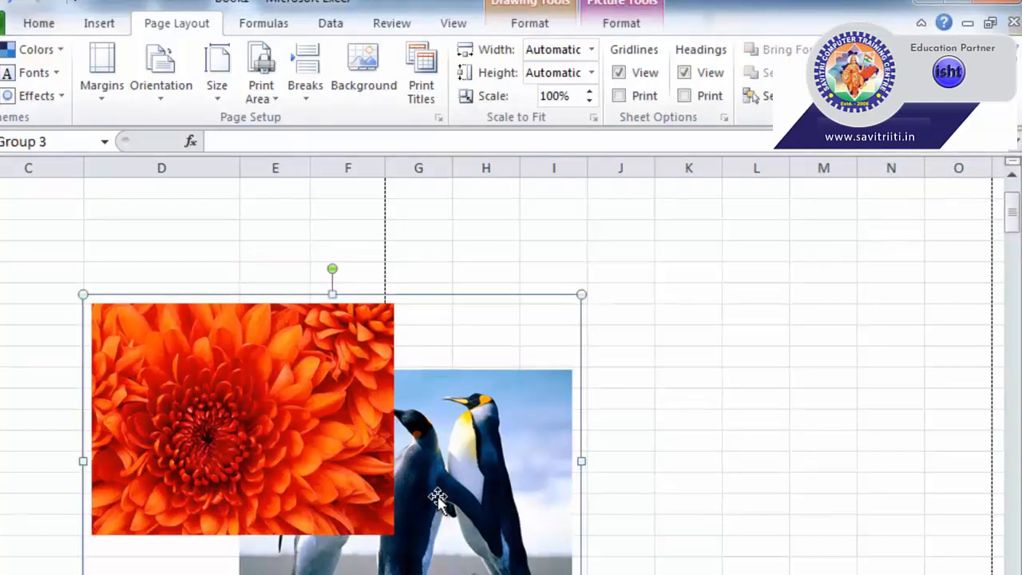
pyautogui.moveTo(376, 488); pyautogui.dragTo(297, 490)
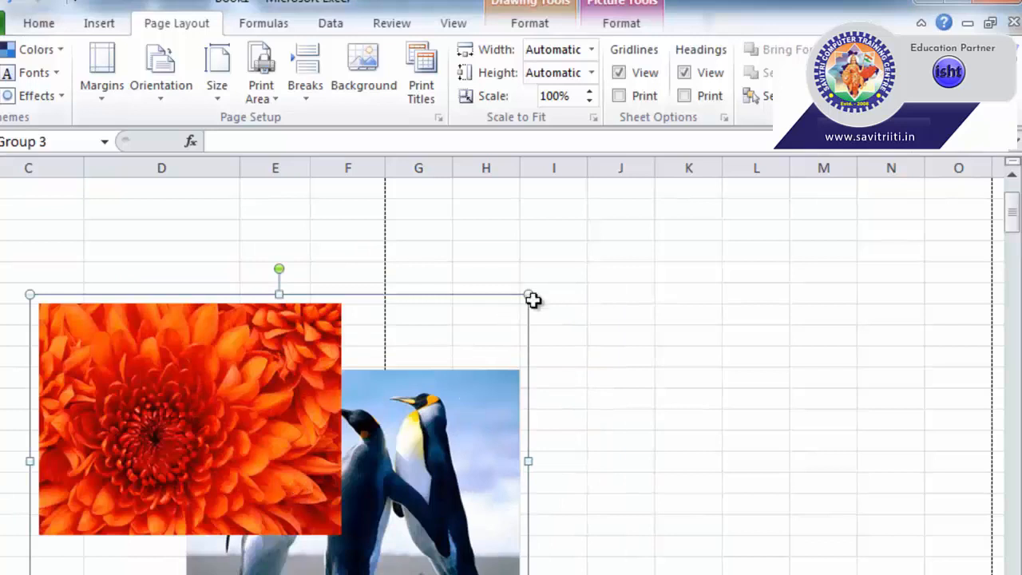
# Step: Shrink the picture group proportionally from its upper-right corner and rotate it slightly clockwise
pyautogui.moveTo(529, 294); pyautogui.dragTo(394, 379)
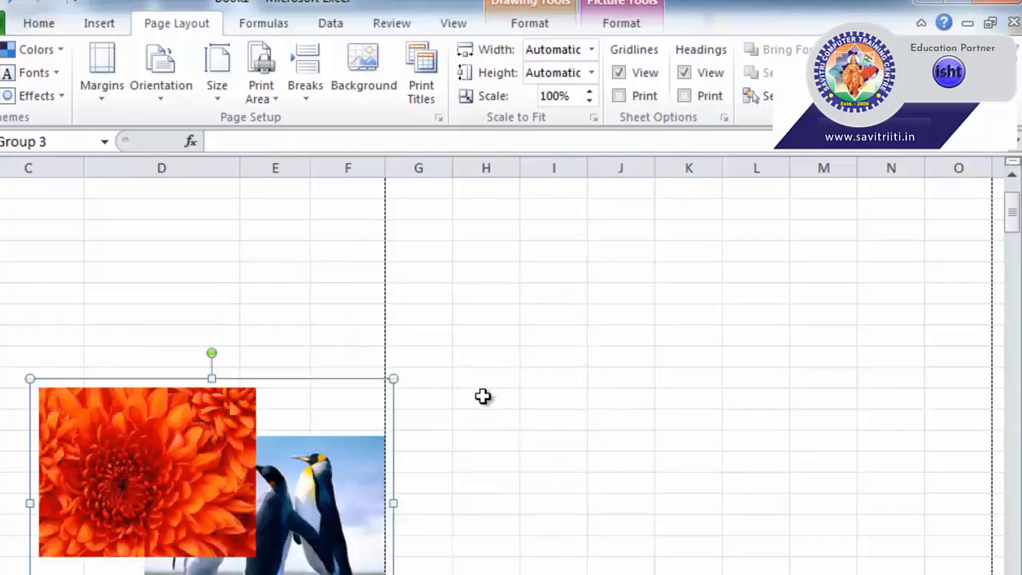
pyautogui.moveTo(213, 357); pyautogui.dragTo(238, 374)
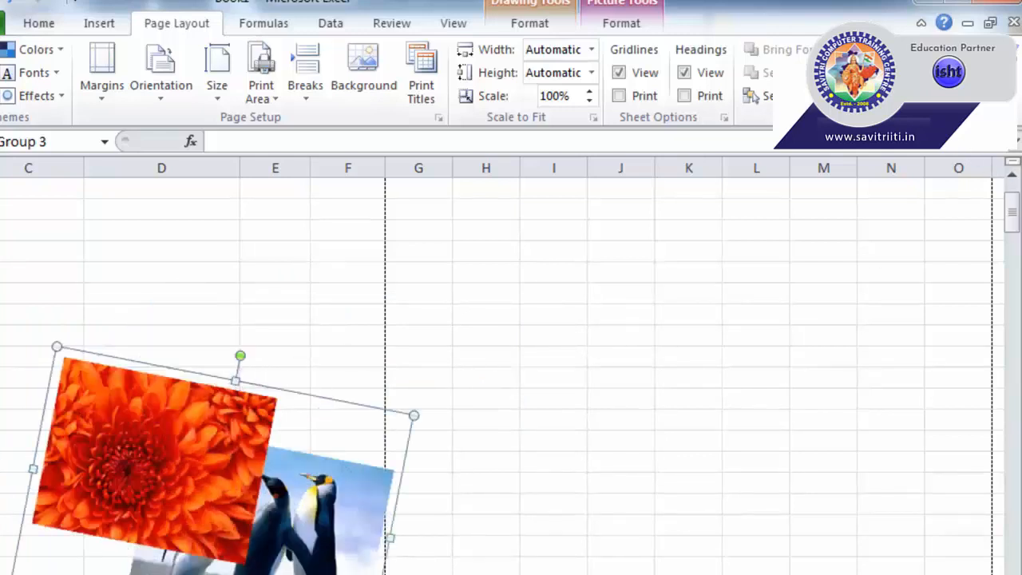
# Step: Ungroup the rotated flower and penguins pictures
pyautogui.click(888, 73)
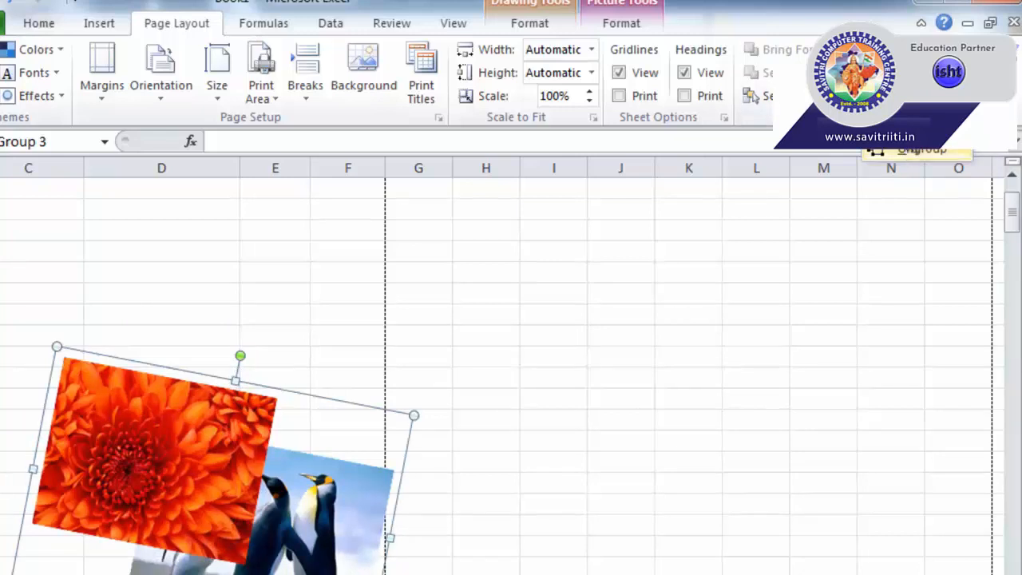
pyautogui.click(916, 158)
pyautogui.click(591, 526)
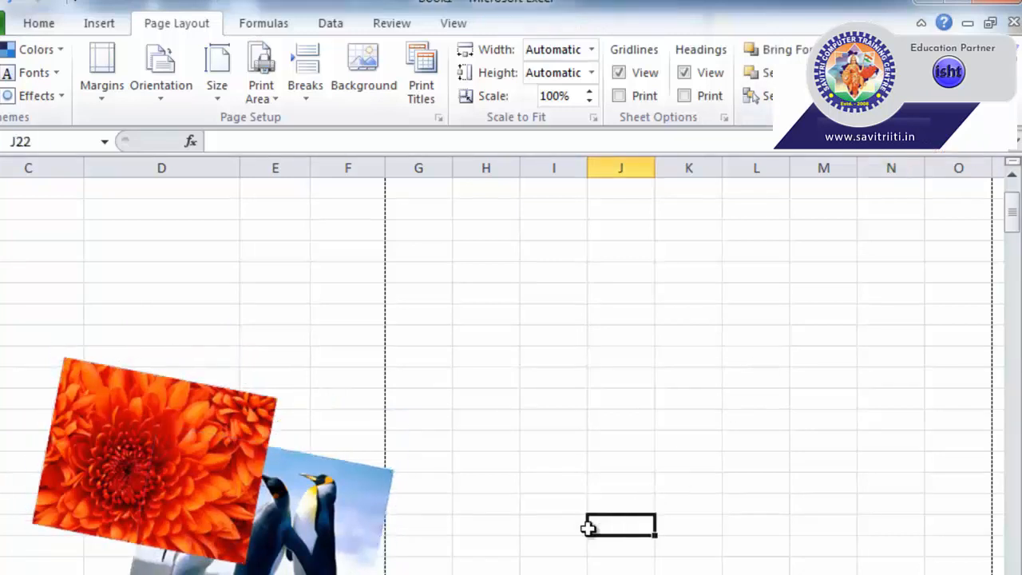
# Step: Move the penguins picture up and right, clear of the flower picture, and move the flower picture up
pyautogui.moveTo(375, 530); pyautogui.dragTo(568, 429)
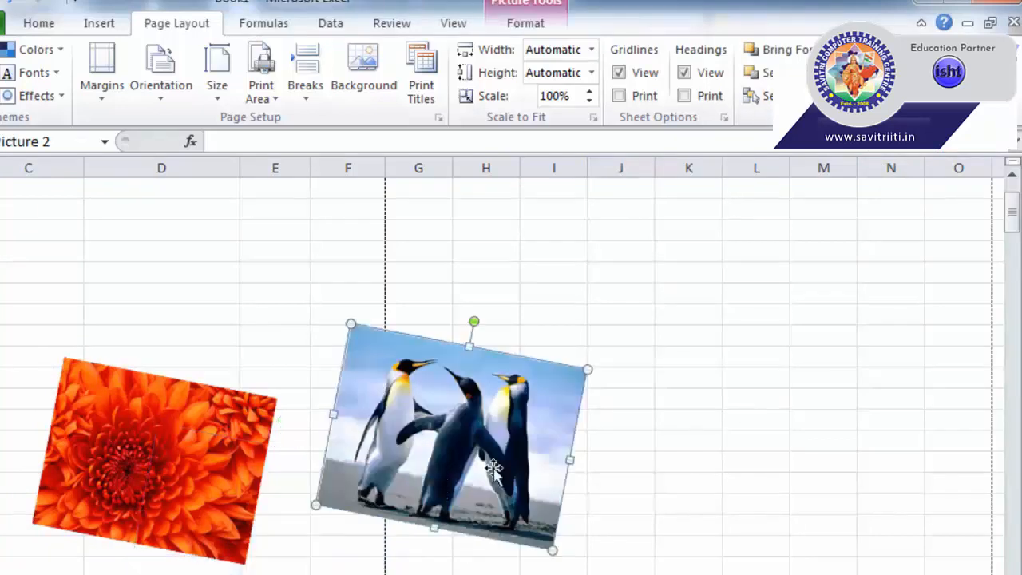
pyautogui.moveTo(210, 479); pyautogui.dragTo(233, 401)
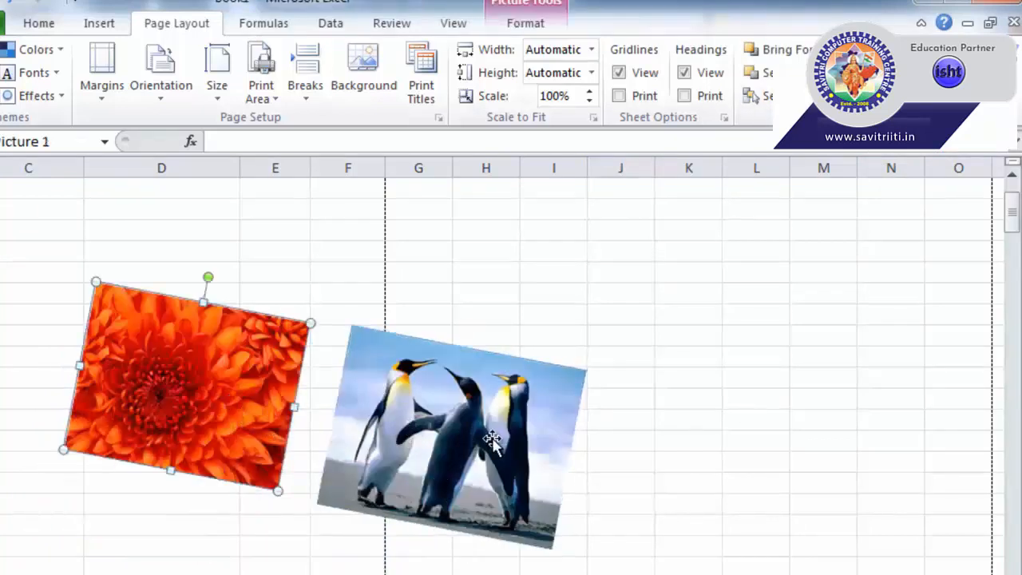
# Step: Flip the penguins picture horizontally
pyautogui.click(903, 96)
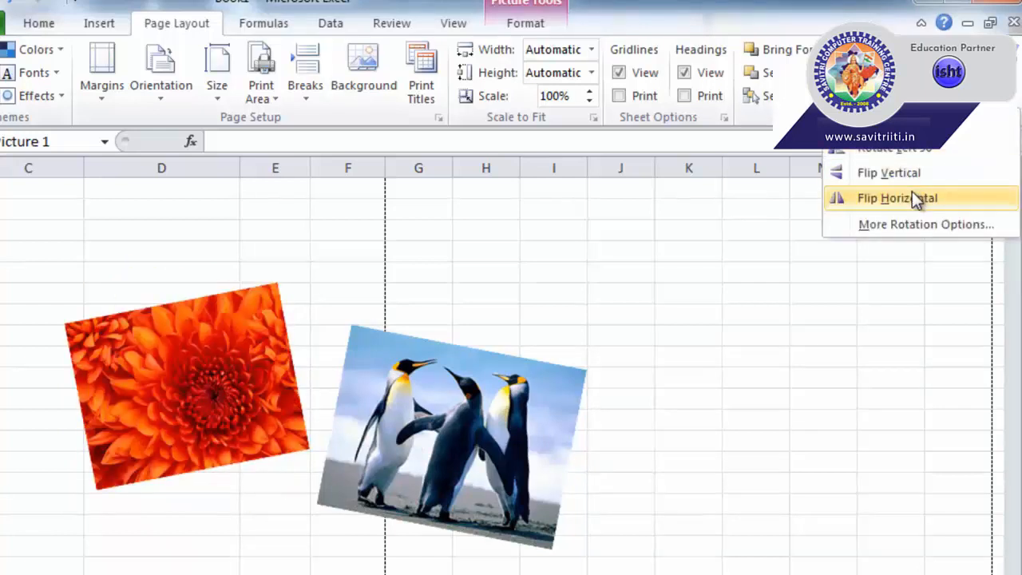
pyautogui.click(513, 477)
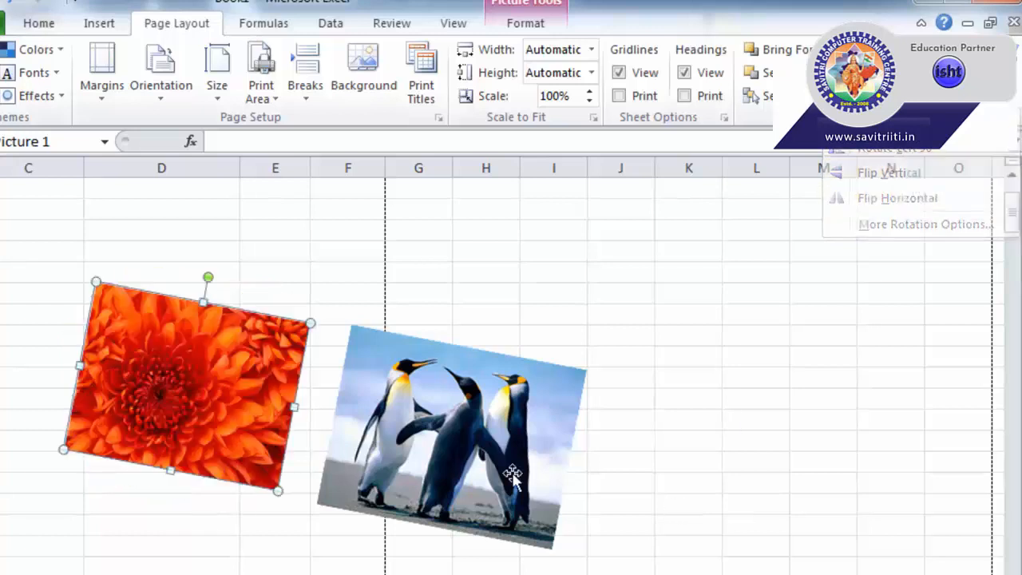
pyautogui.click(477, 472)
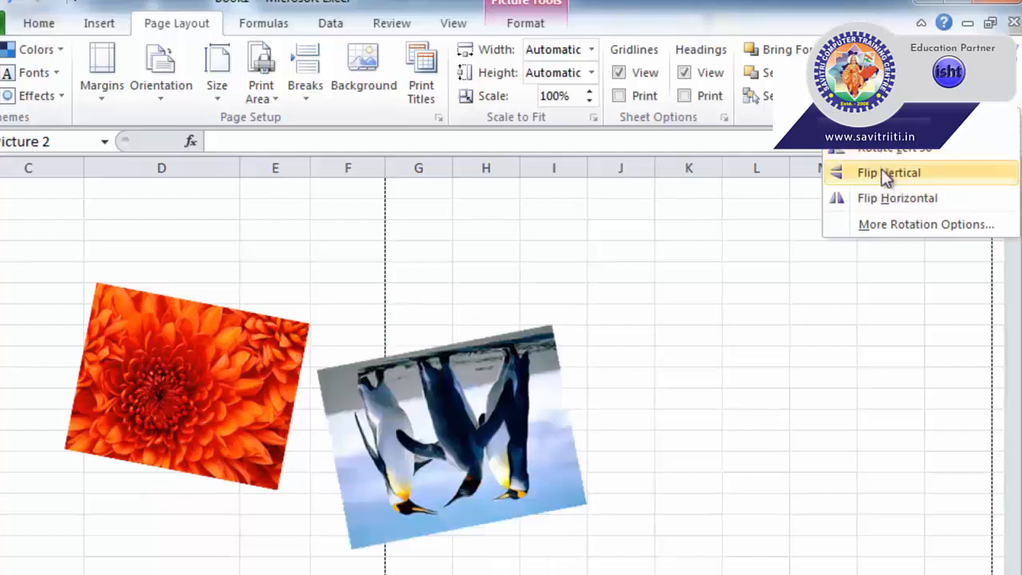
pyautogui.click(887, 200)
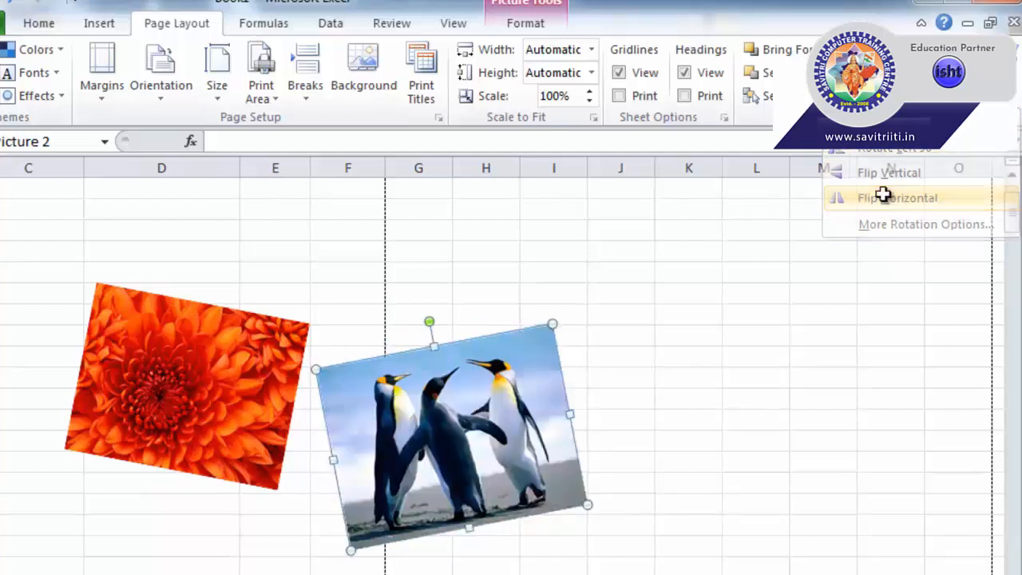